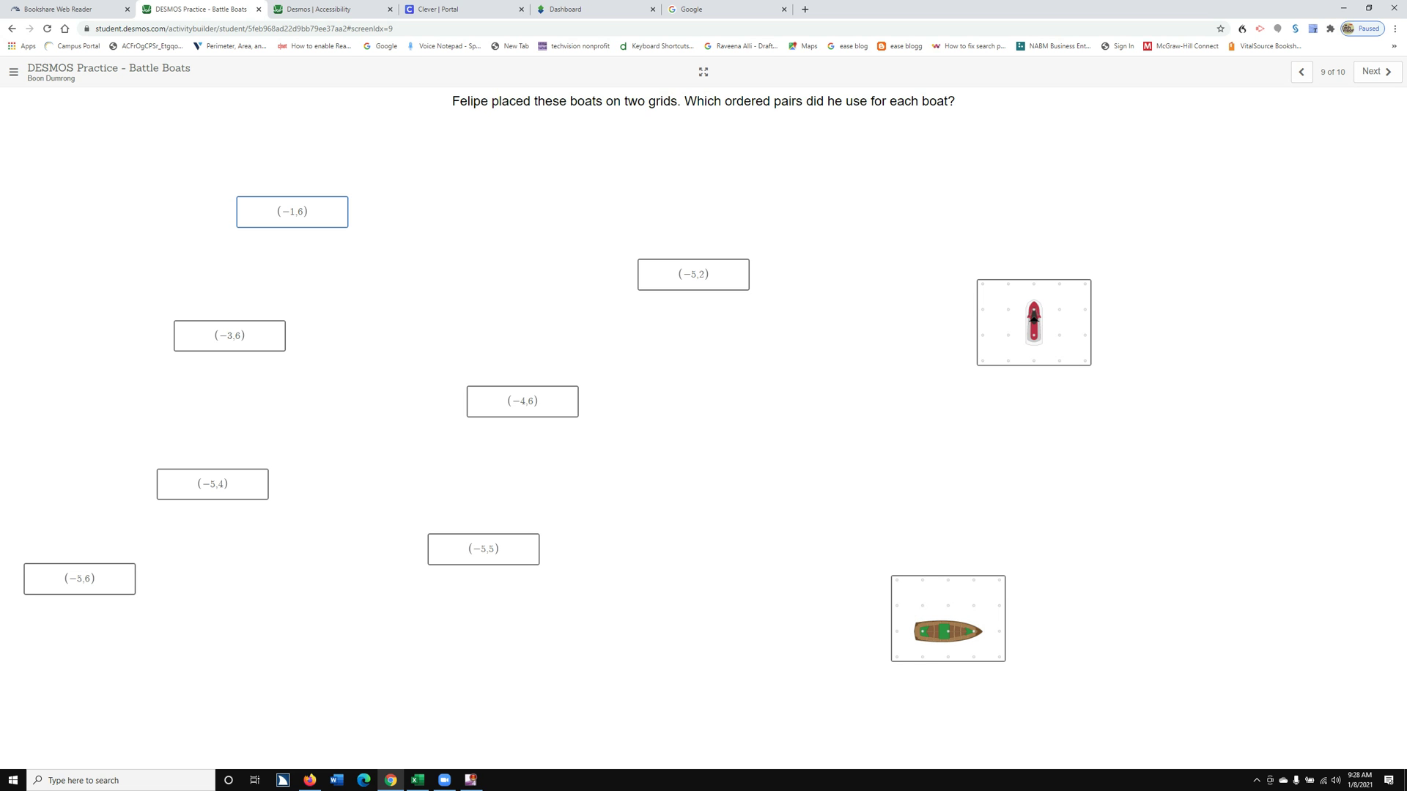
pyautogui.hotkey('alt', 'Tab')
pyautogui.hotkey('alt', 'Tab')
pyautogui.hotkey('alt', 'Tab')
pyautogui.hotkey('alt', 'Tab')
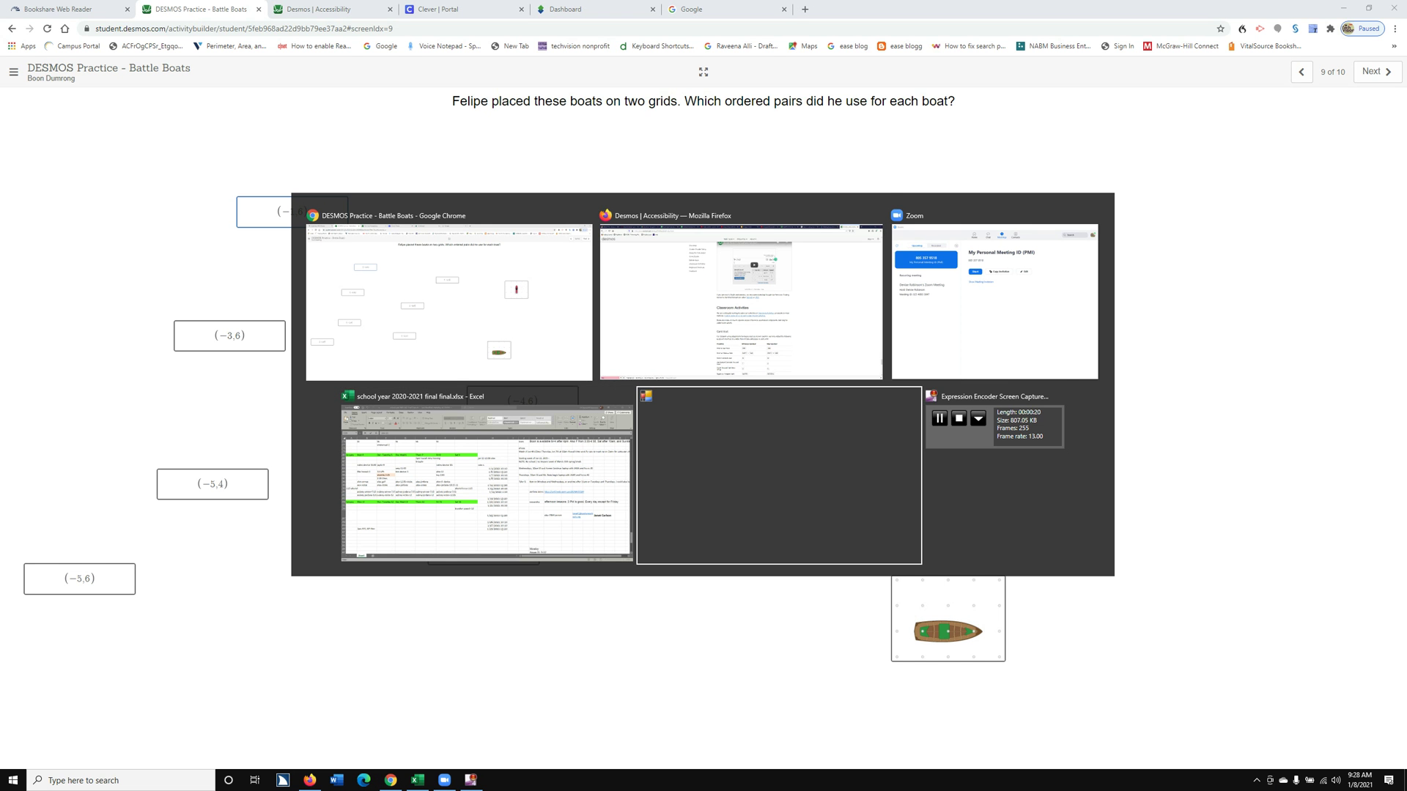
pyautogui.hotkey('alt', 'Tab')
pyautogui.hotkey('alt', 'Tab')
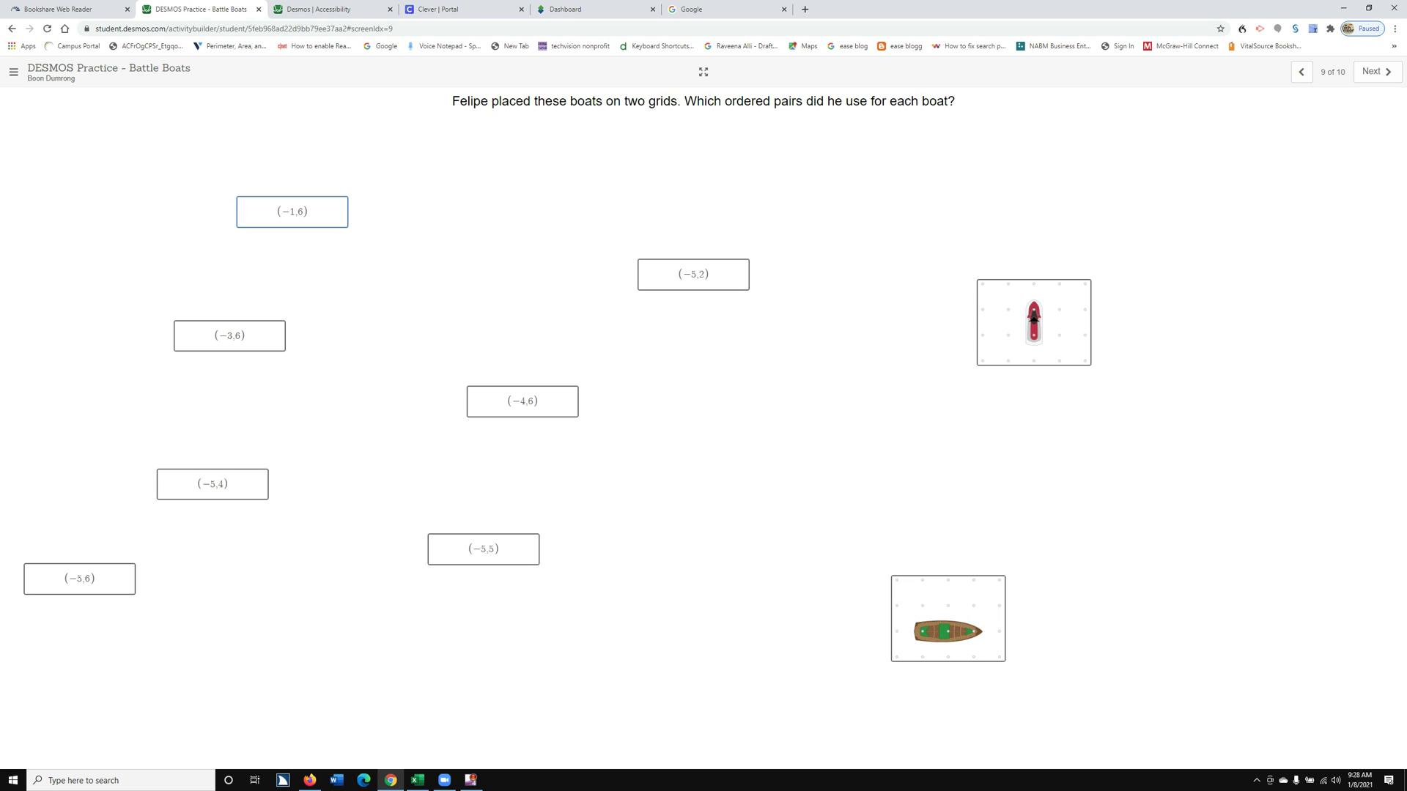
# Read the question and examine each ordered-pair card and both boat images in sequence, ending on the (−1,6) card
pyautogui.press('Down')
pyautogui.press('Tab')
pyautogui.press('Tab')
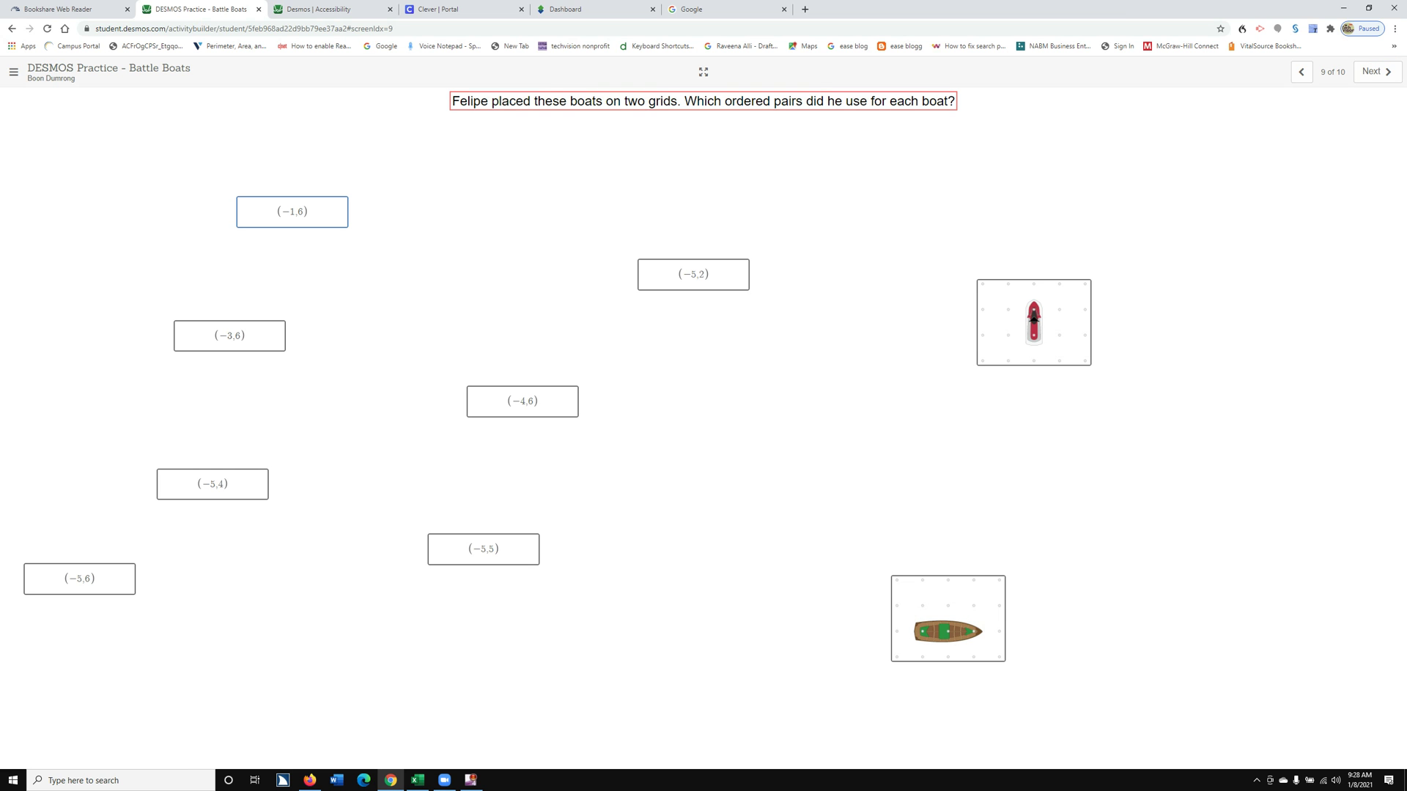
pyautogui.press('Tab')
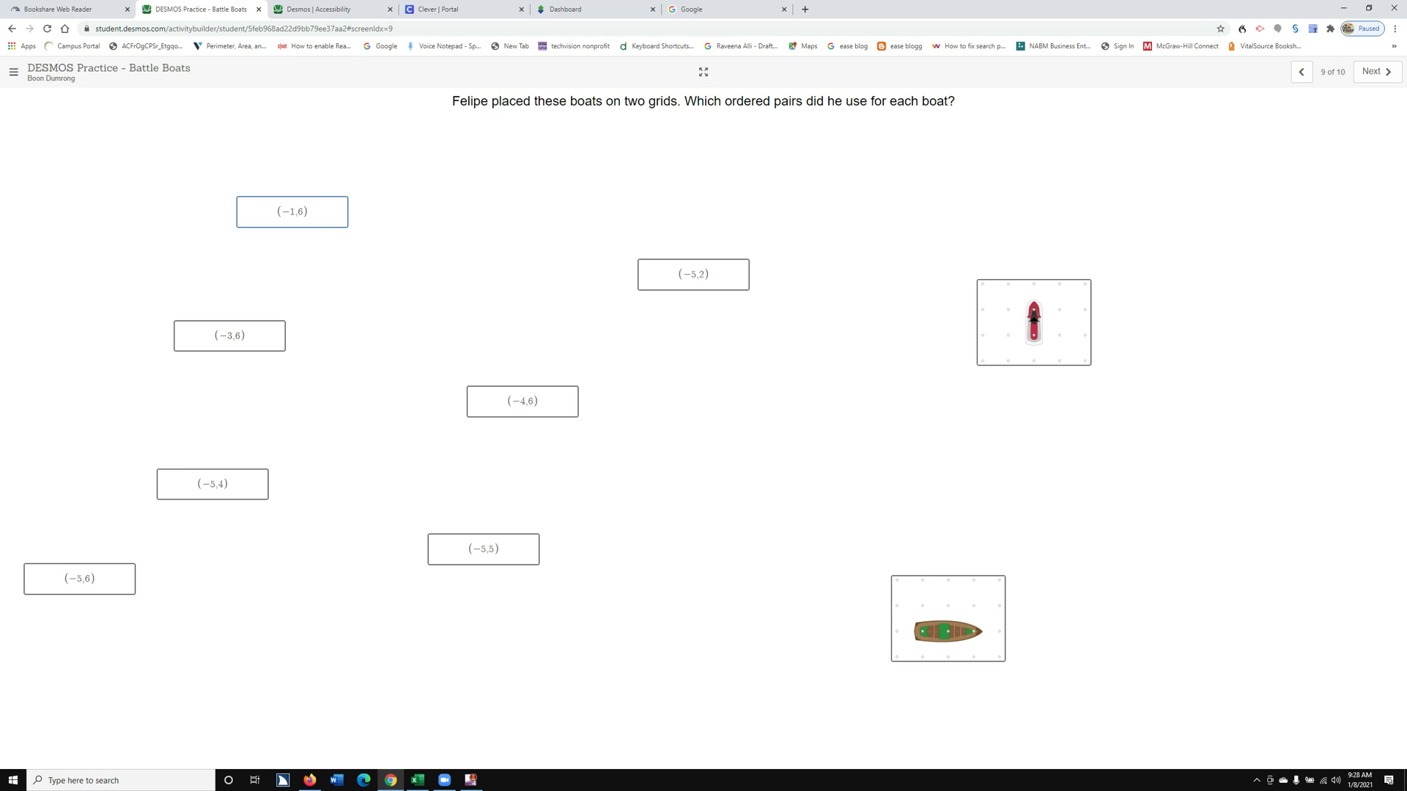
pyautogui.press('Tab')
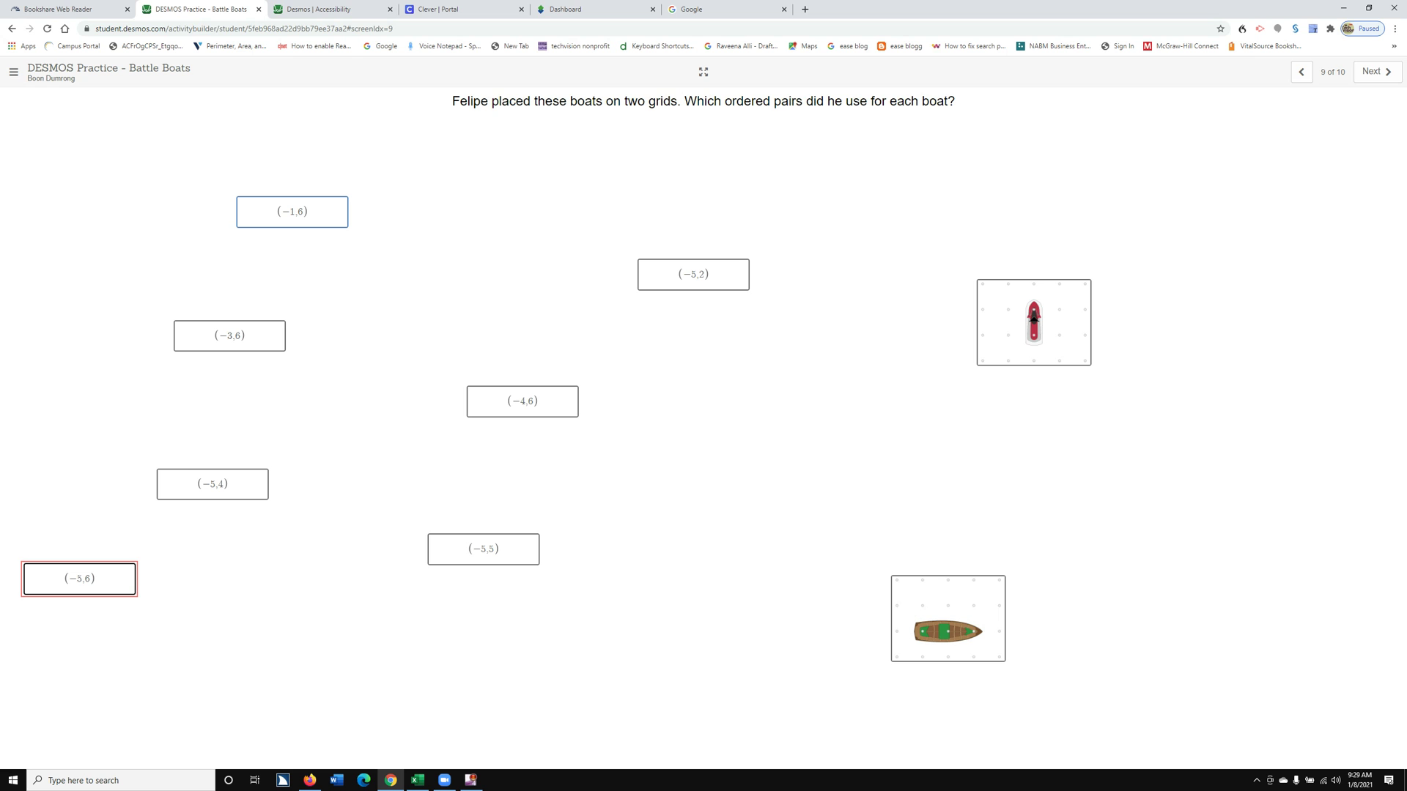
pyautogui.press('Tab')
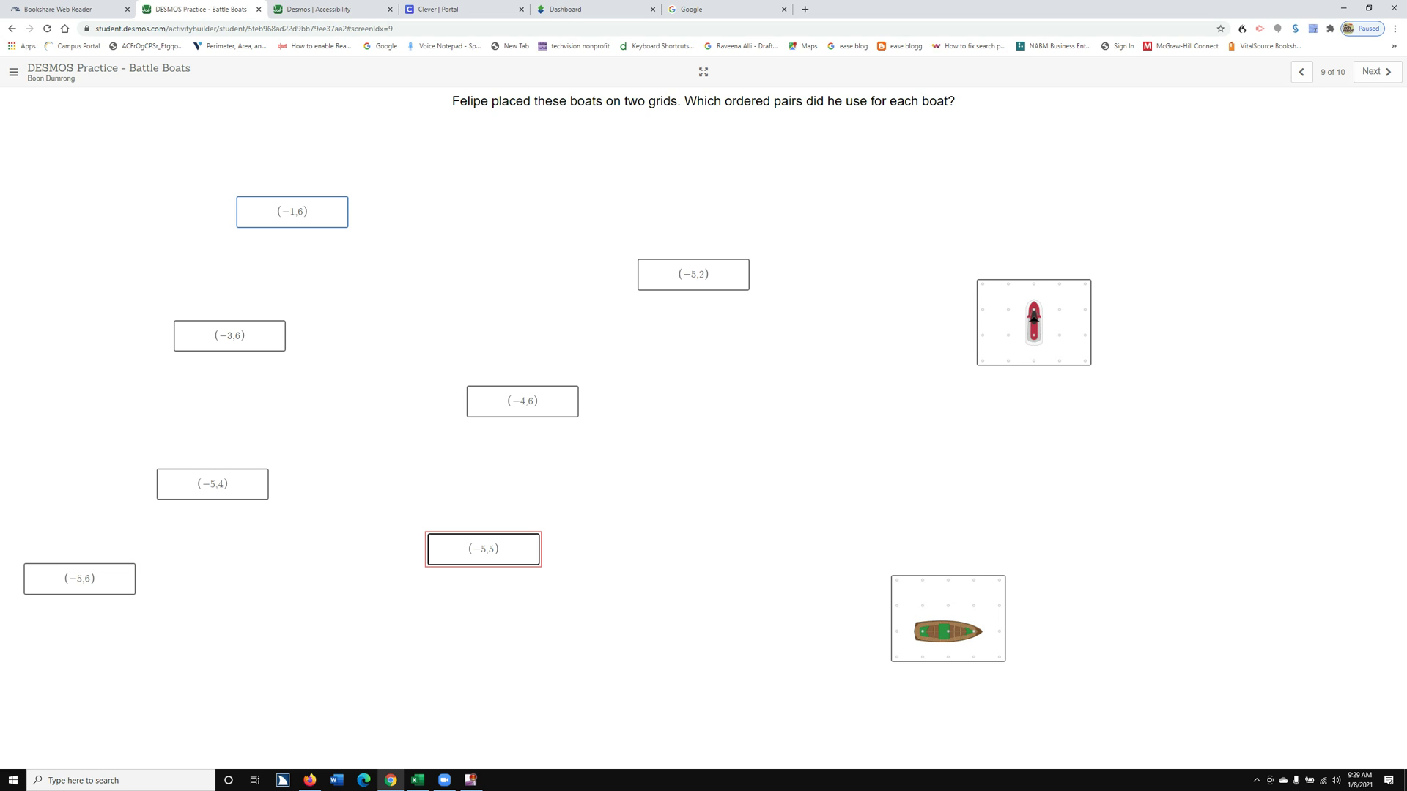
pyautogui.press('Tab')
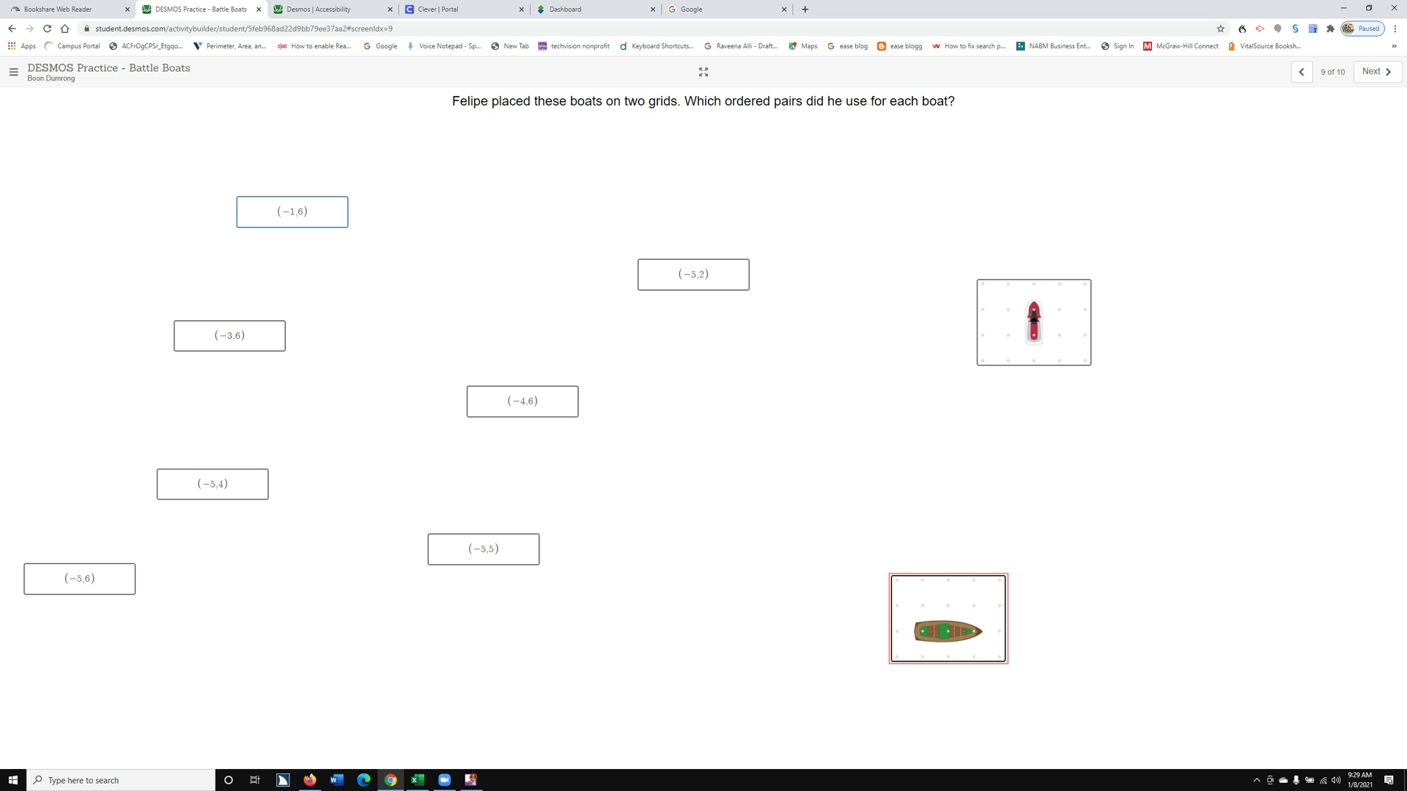
pyautogui.press('Tab')
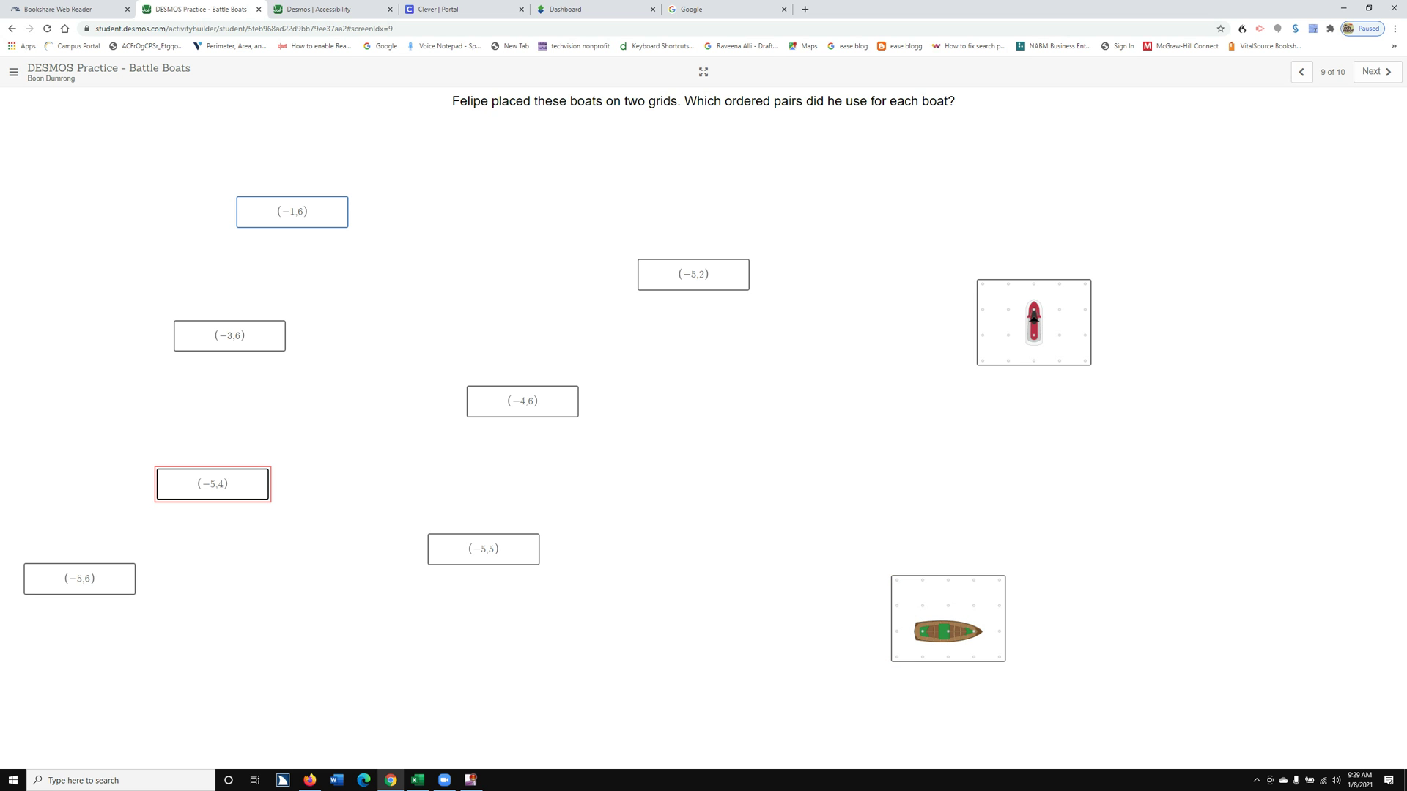
pyautogui.press('Tab')
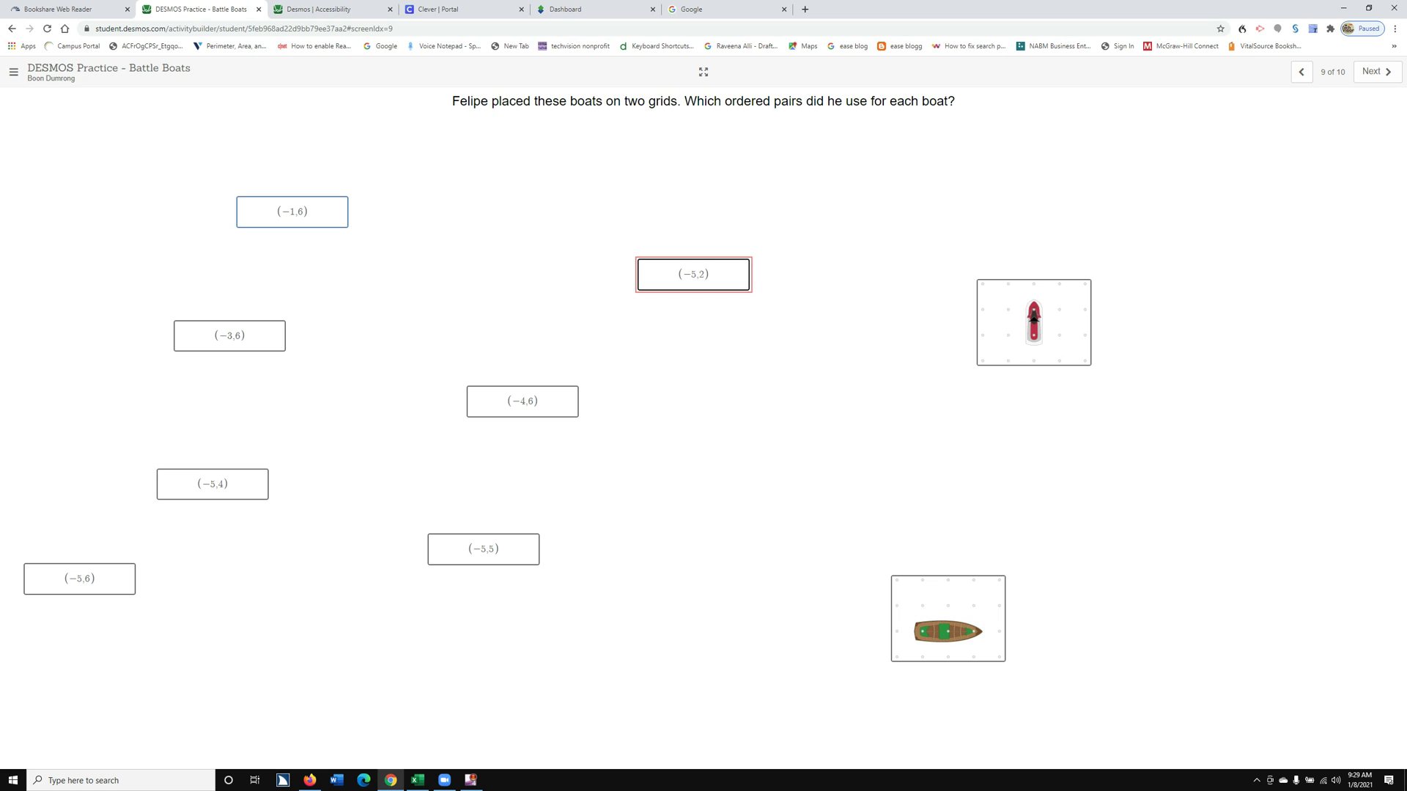
pyautogui.press('Tab')
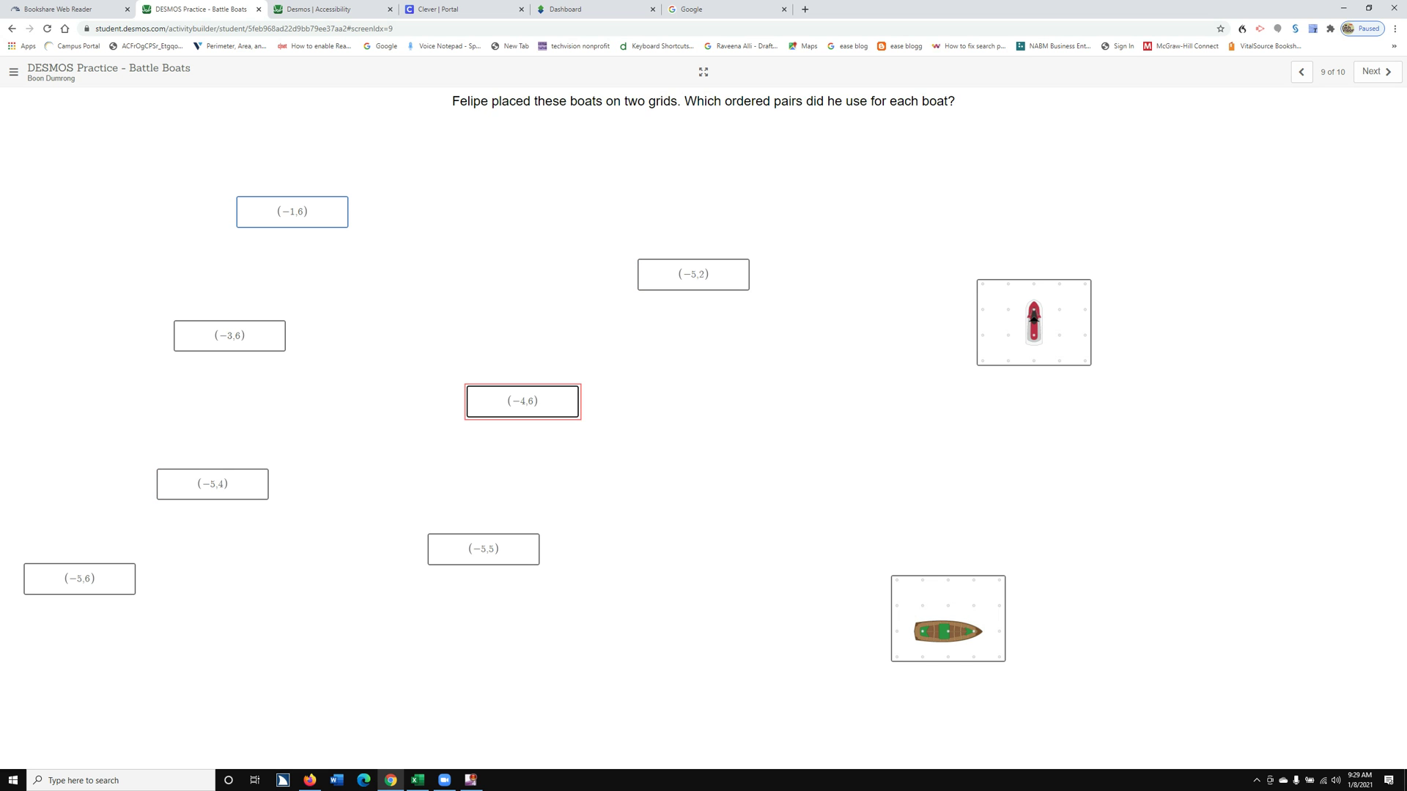
pyautogui.press('Tab')
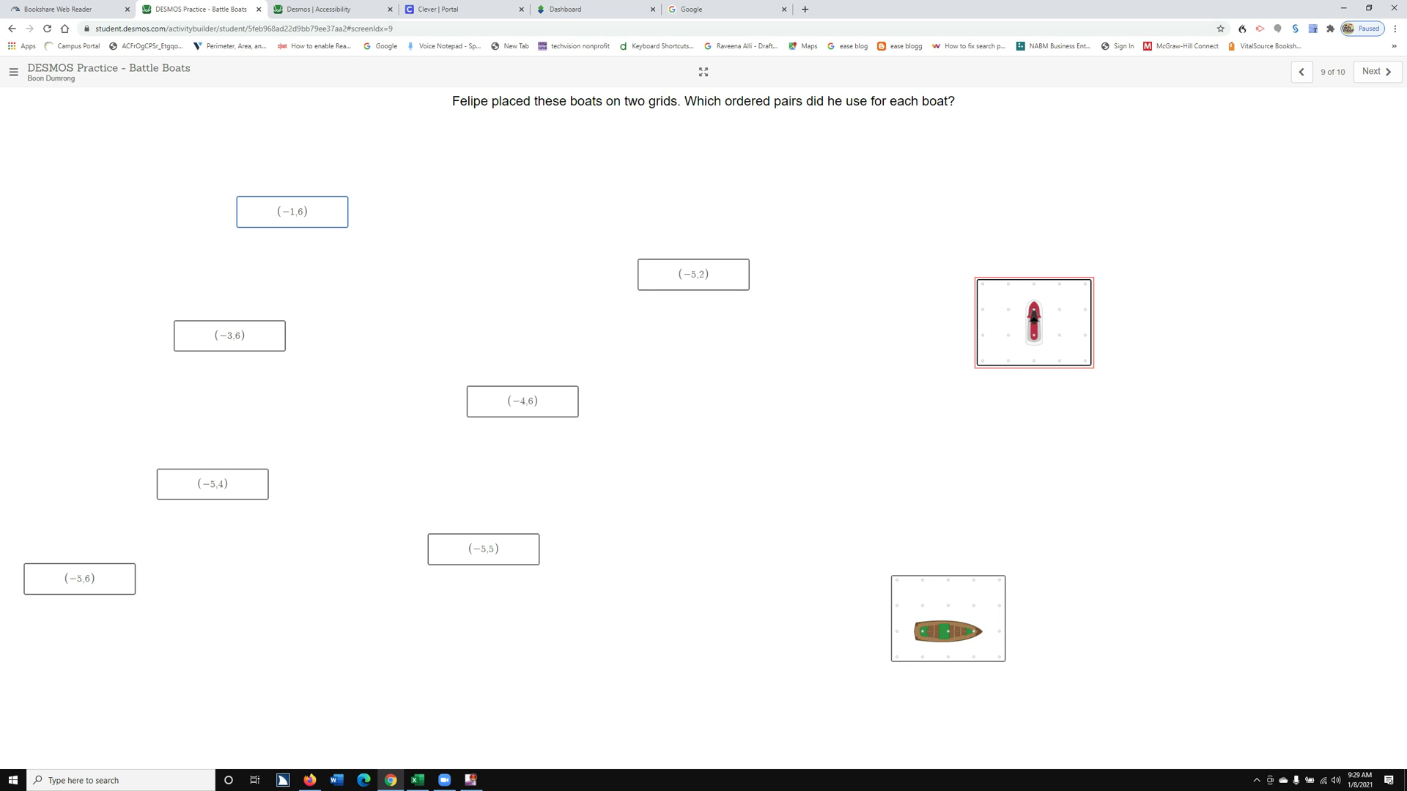
pyautogui.press('Tab')
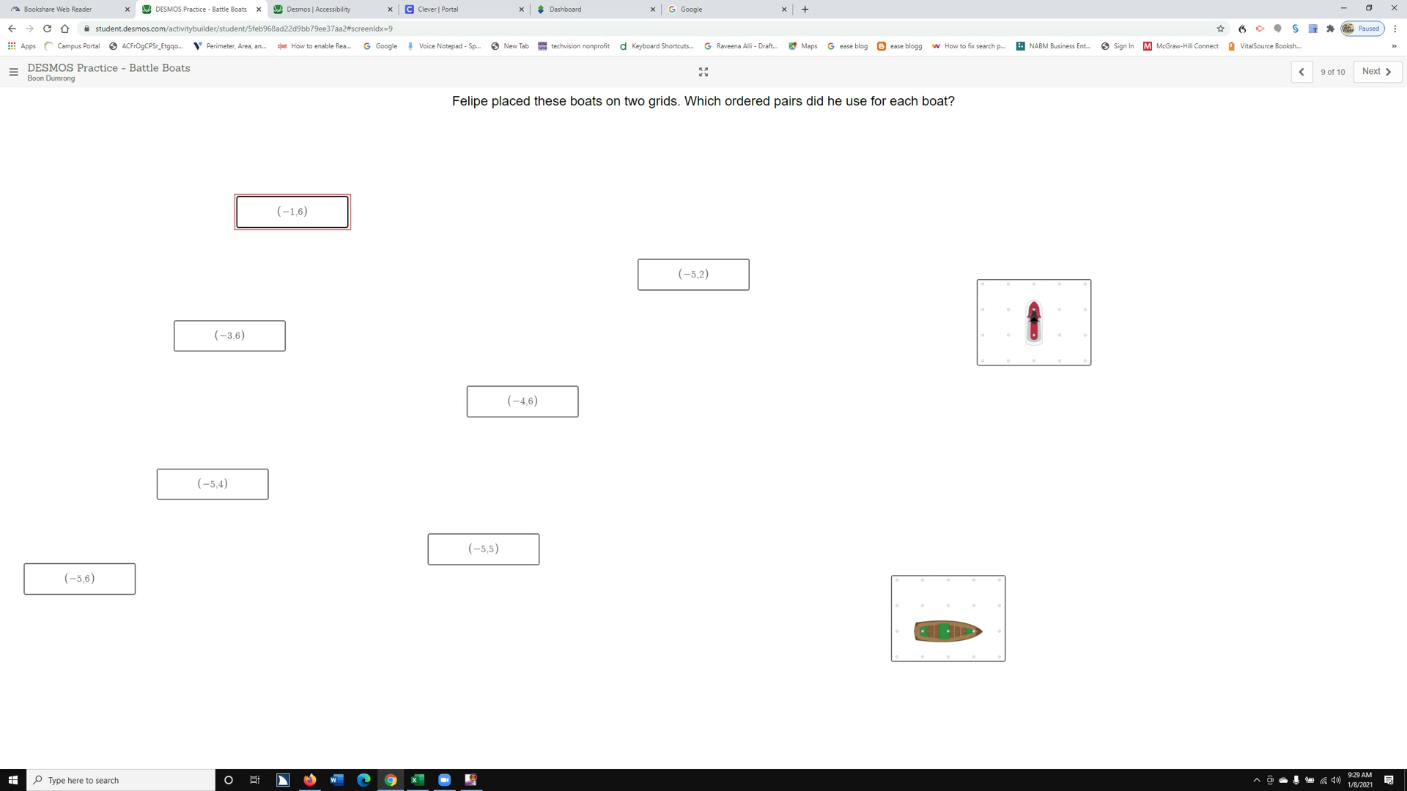
# Review the cards again from the two-unit-tall boat image through the ordered pairs, checking their order forwards and backwards
pyautogui.press('Escape')
pyautogui.press('Tab')
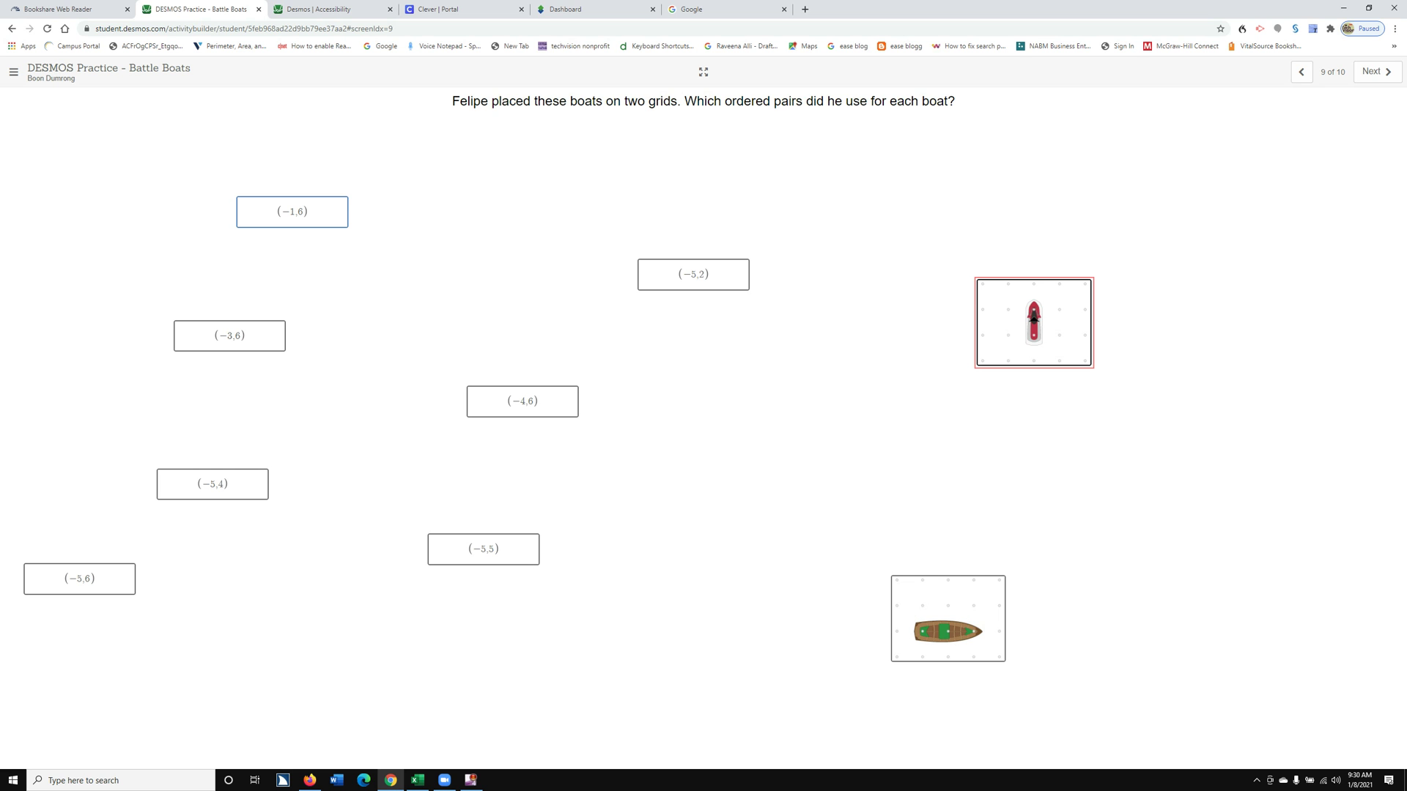
pyautogui.press('Tab')
pyautogui.press('Tab')
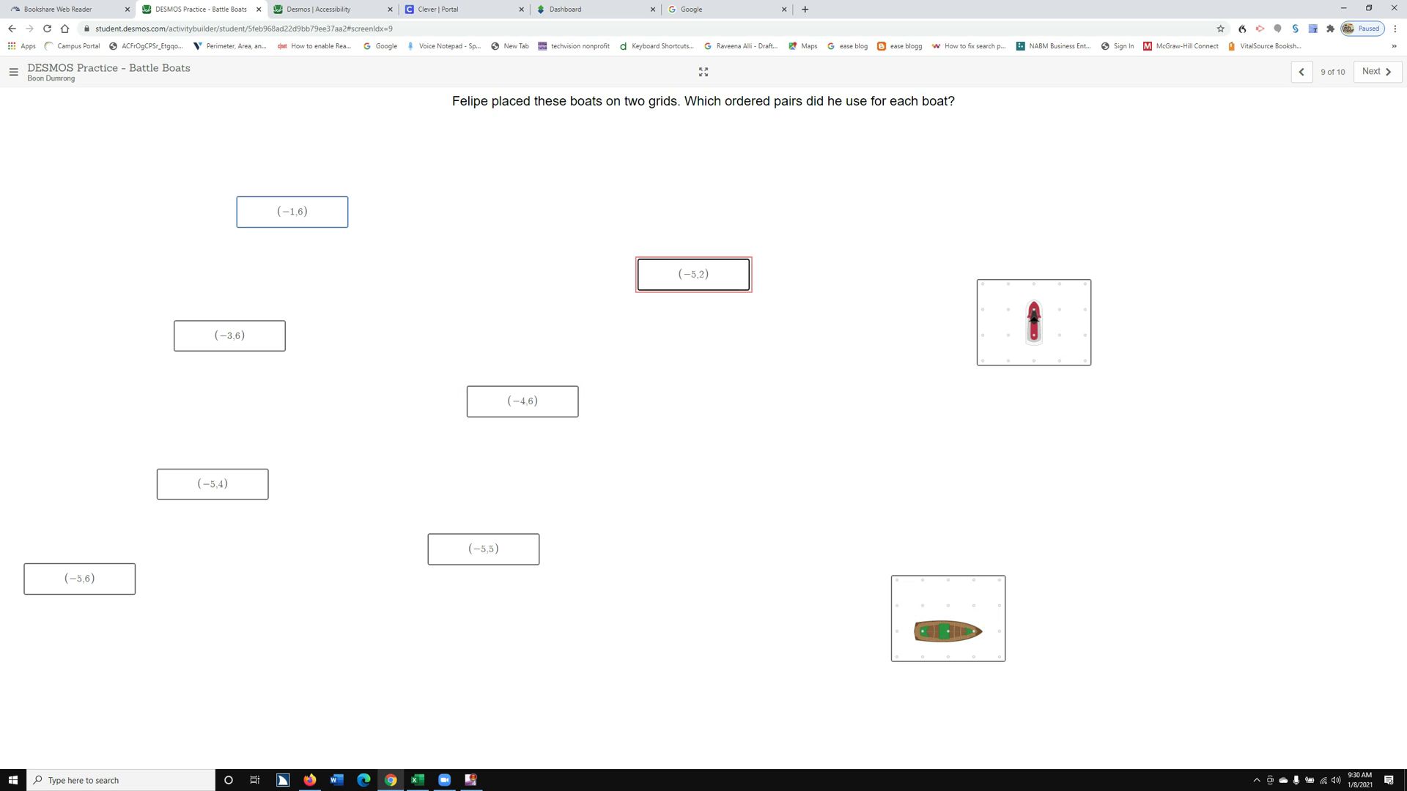
pyautogui.press('Tab')
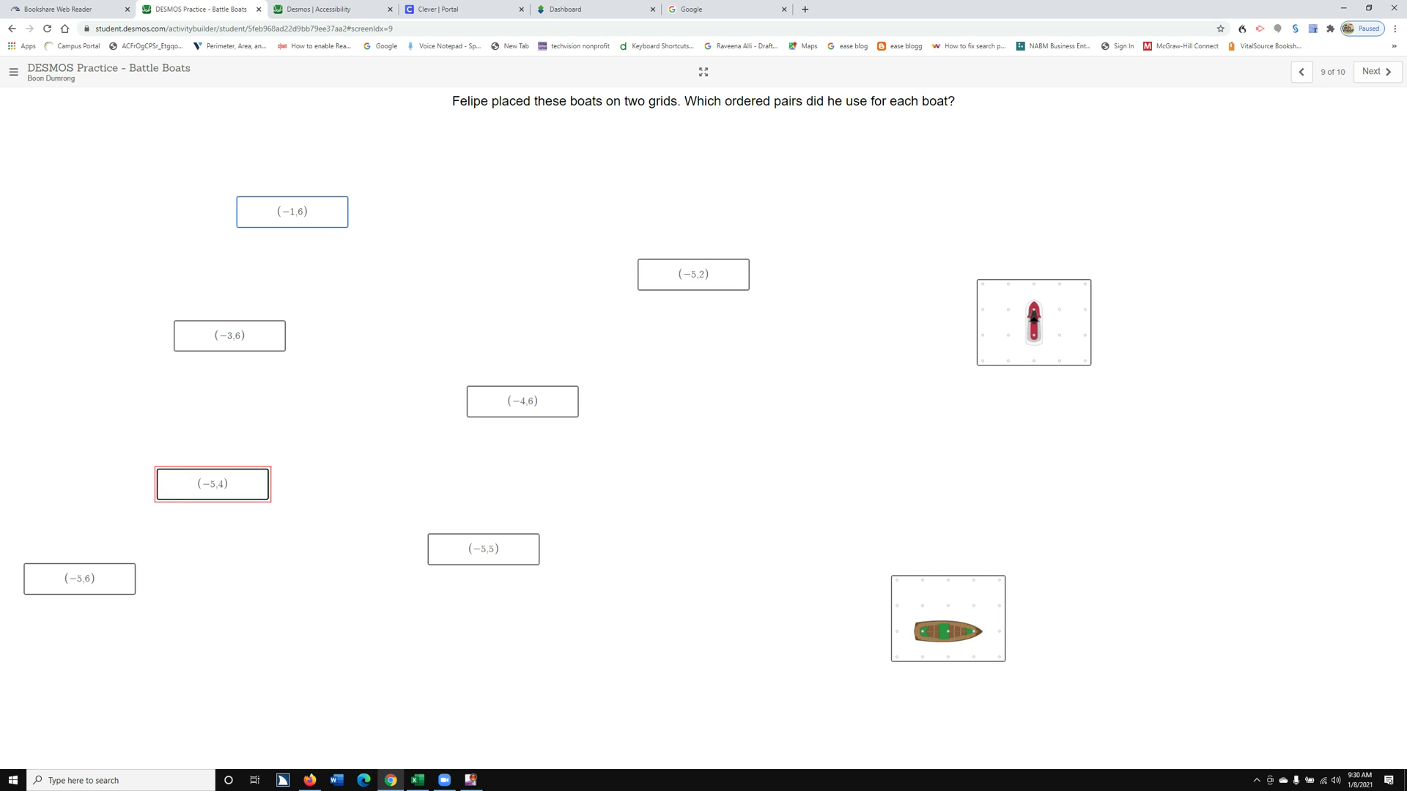
pyautogui.press('Tab')
pyautogui.press('Tab')
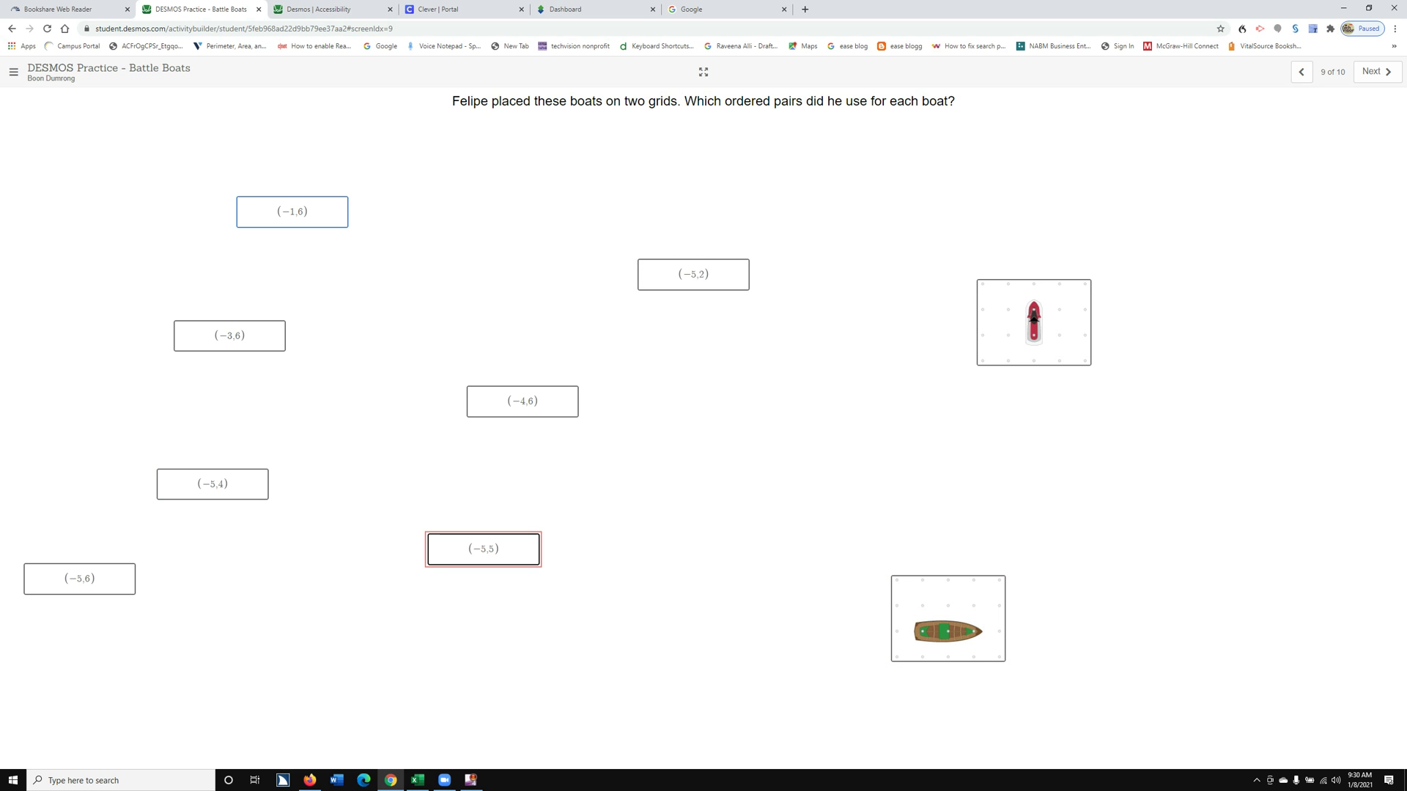
pyautogui.press('Tab')
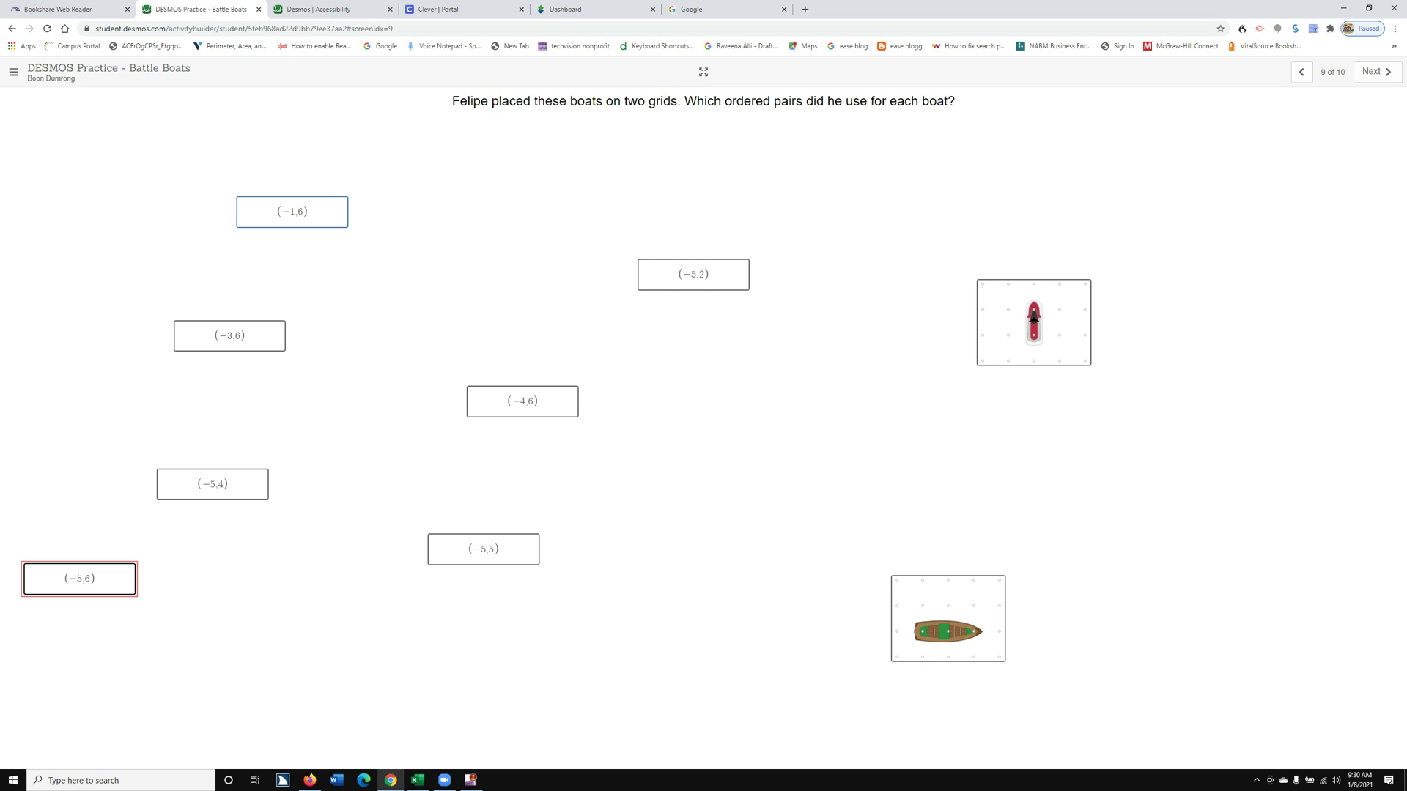
pyautogui.press('Tab')
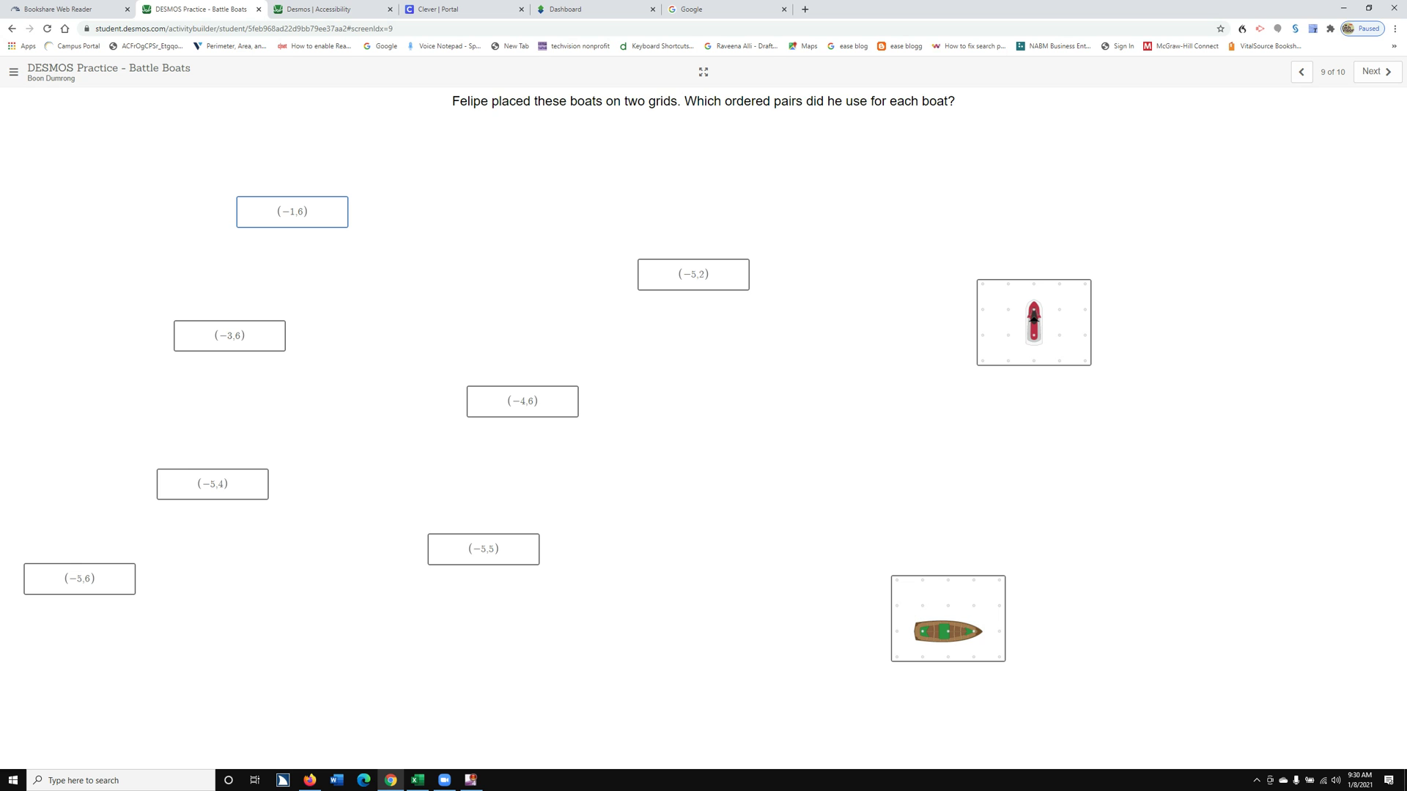
pyautogui.hotkey('shift', 'Tab')
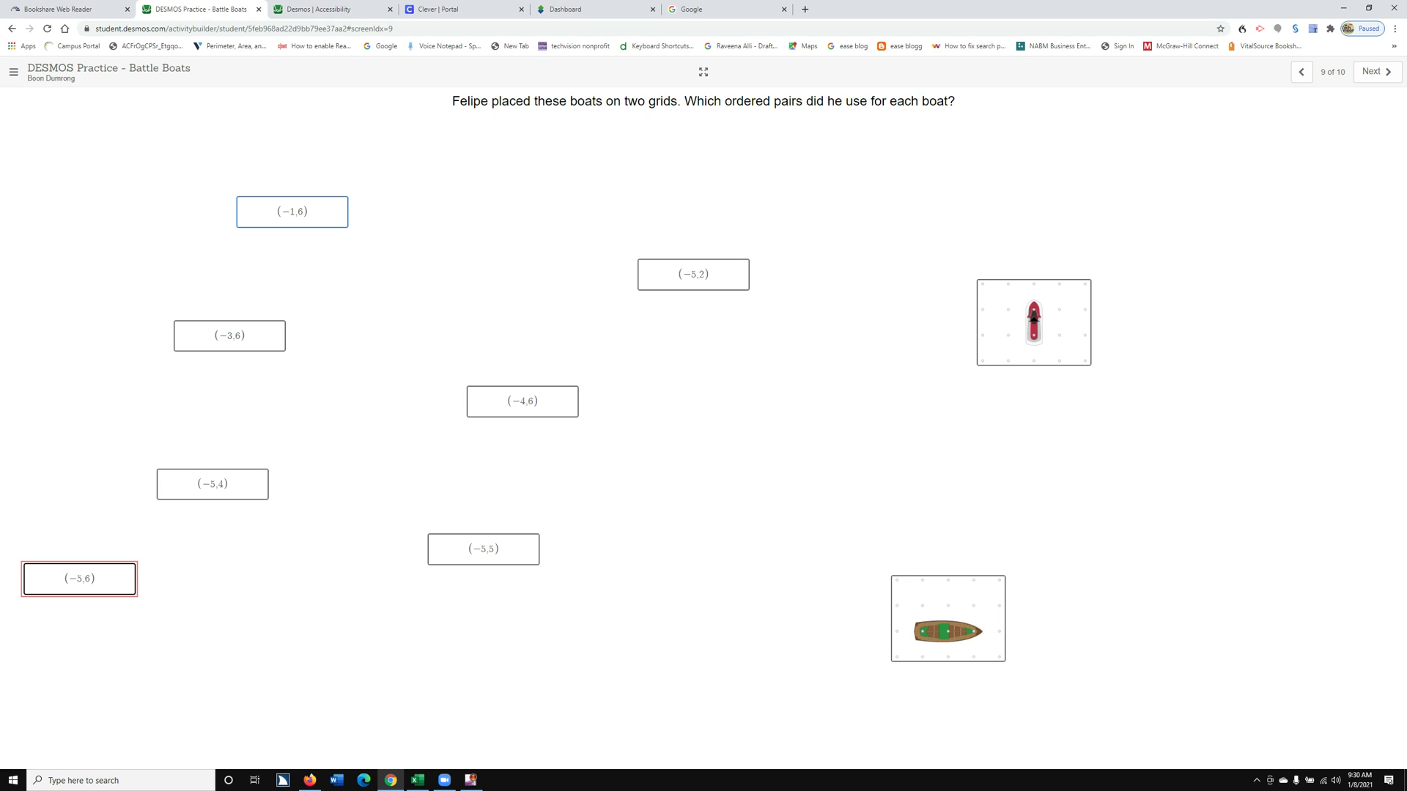
pyautogui.hotkey('shift', 'Tab')
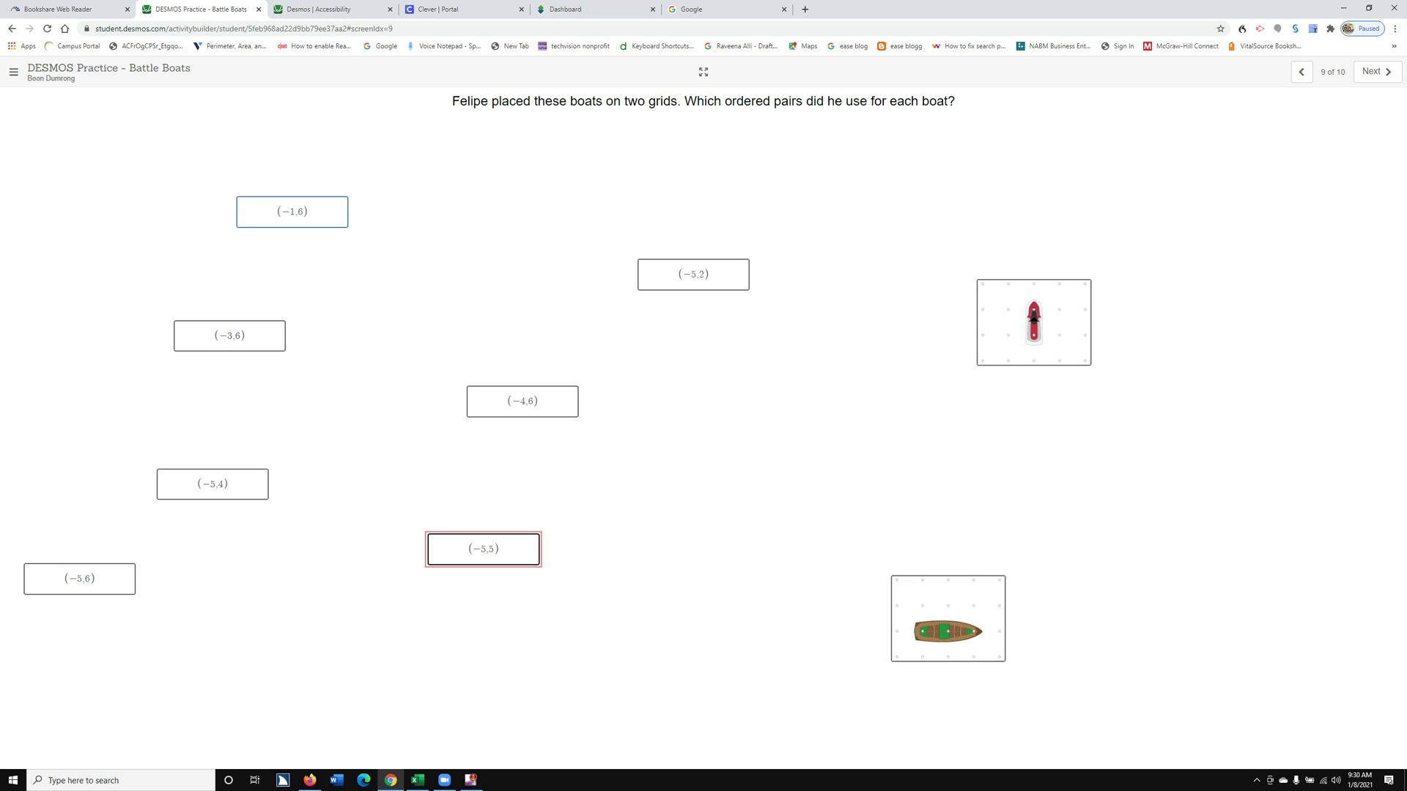
pyautogui.hotkey('shift', 'Tab')
pyautogui.hotkey('shift', 'Tab')
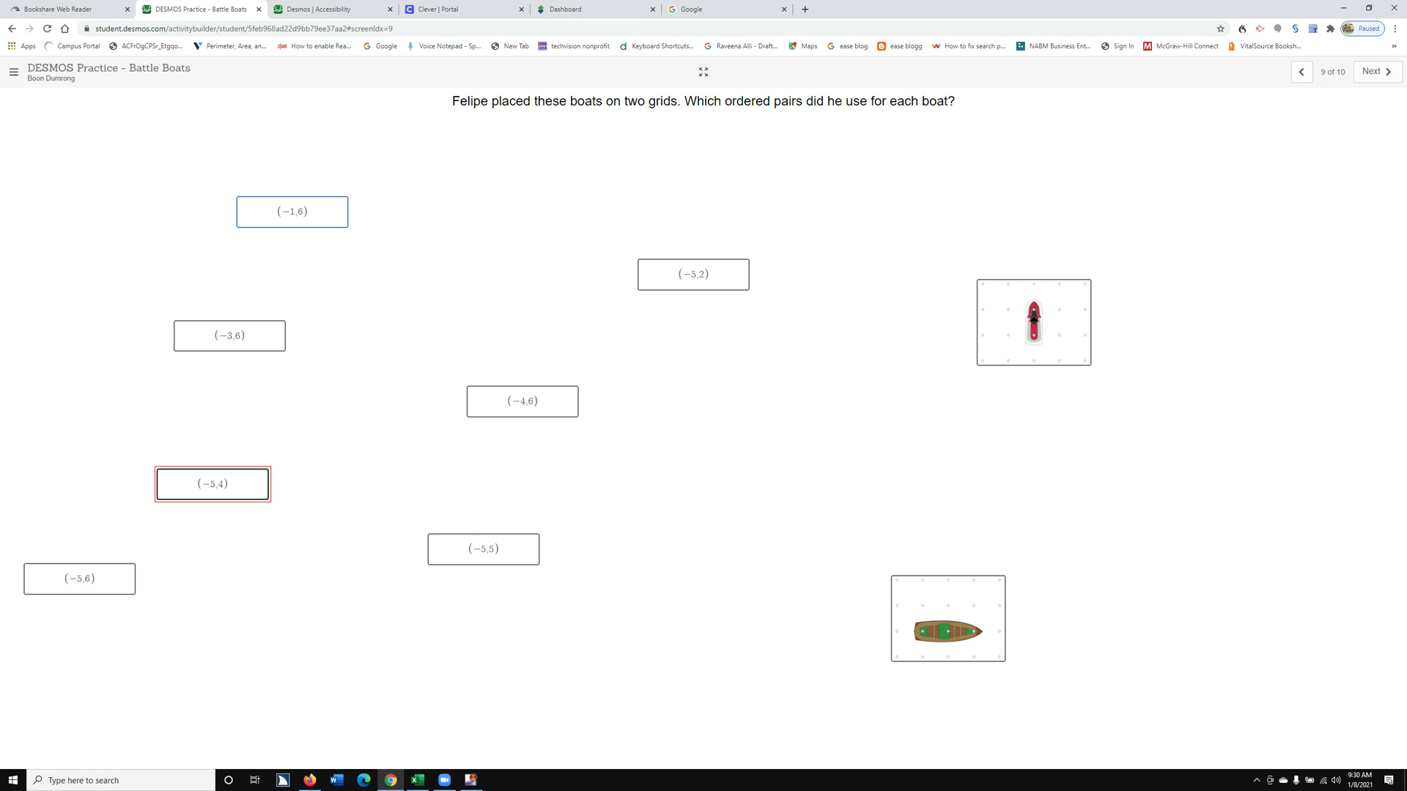
# Group the (−3,6) card with the selected (−1,6) card
pyautogui.press('Tab')
pyautogui.press('Tab')
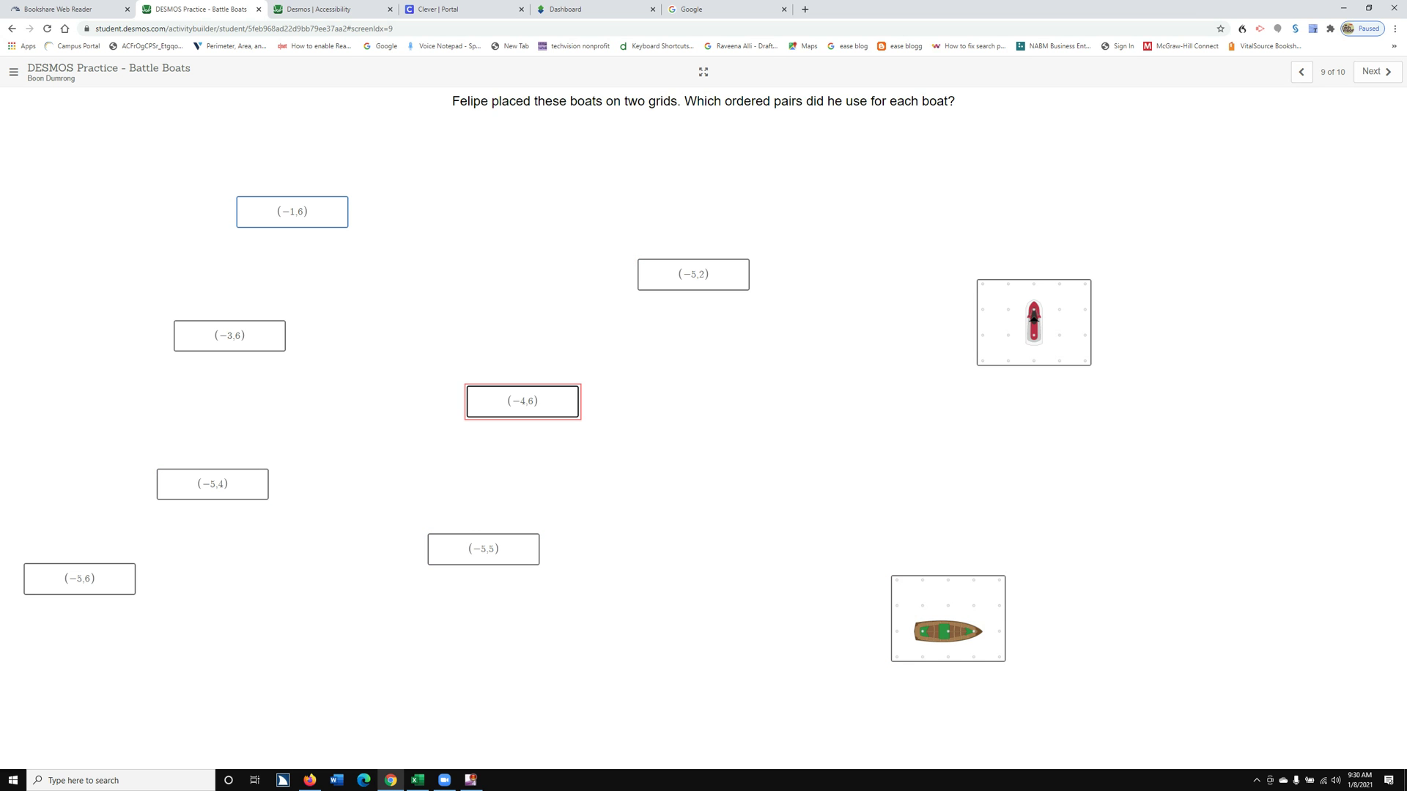
pyautogui.press('Tab')
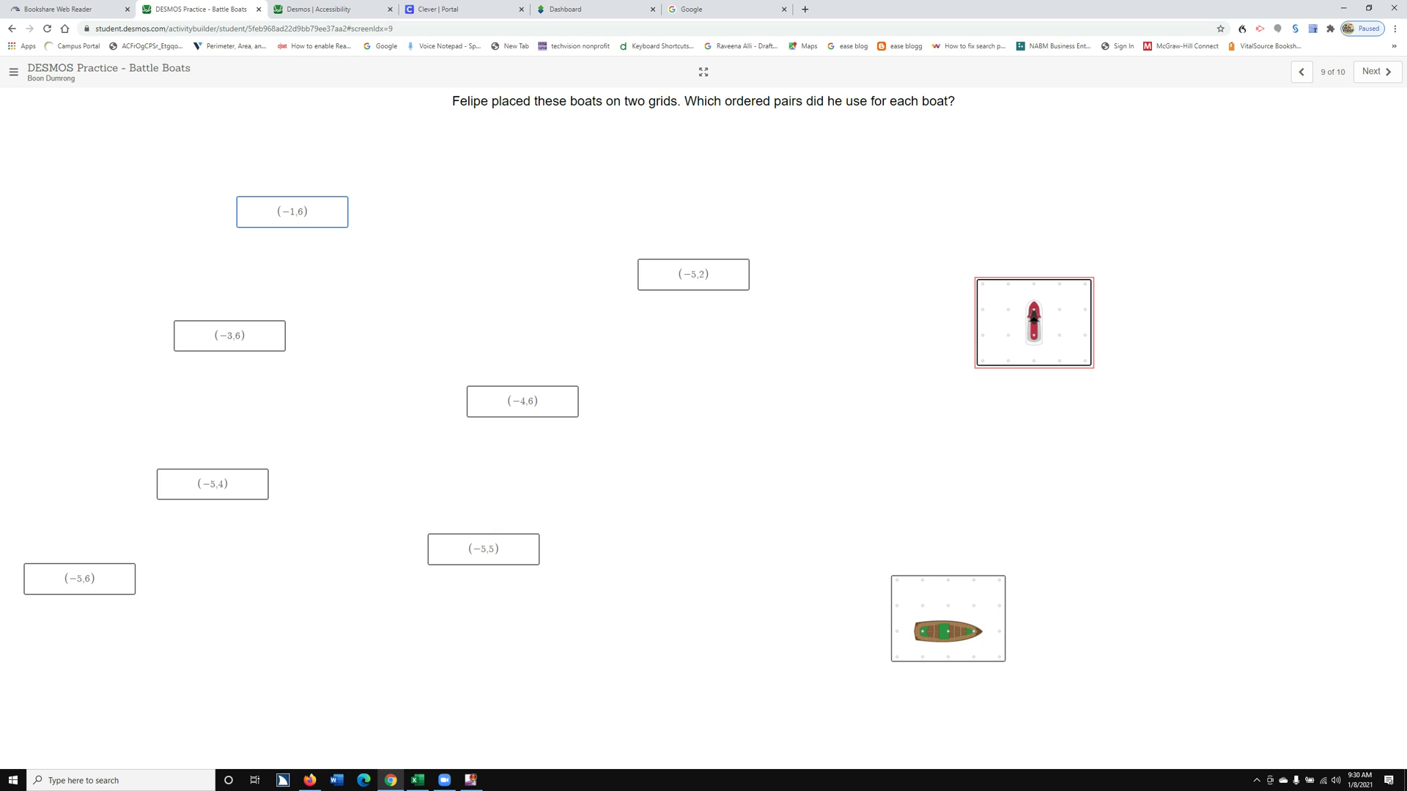
pyautogui.press('Tab')
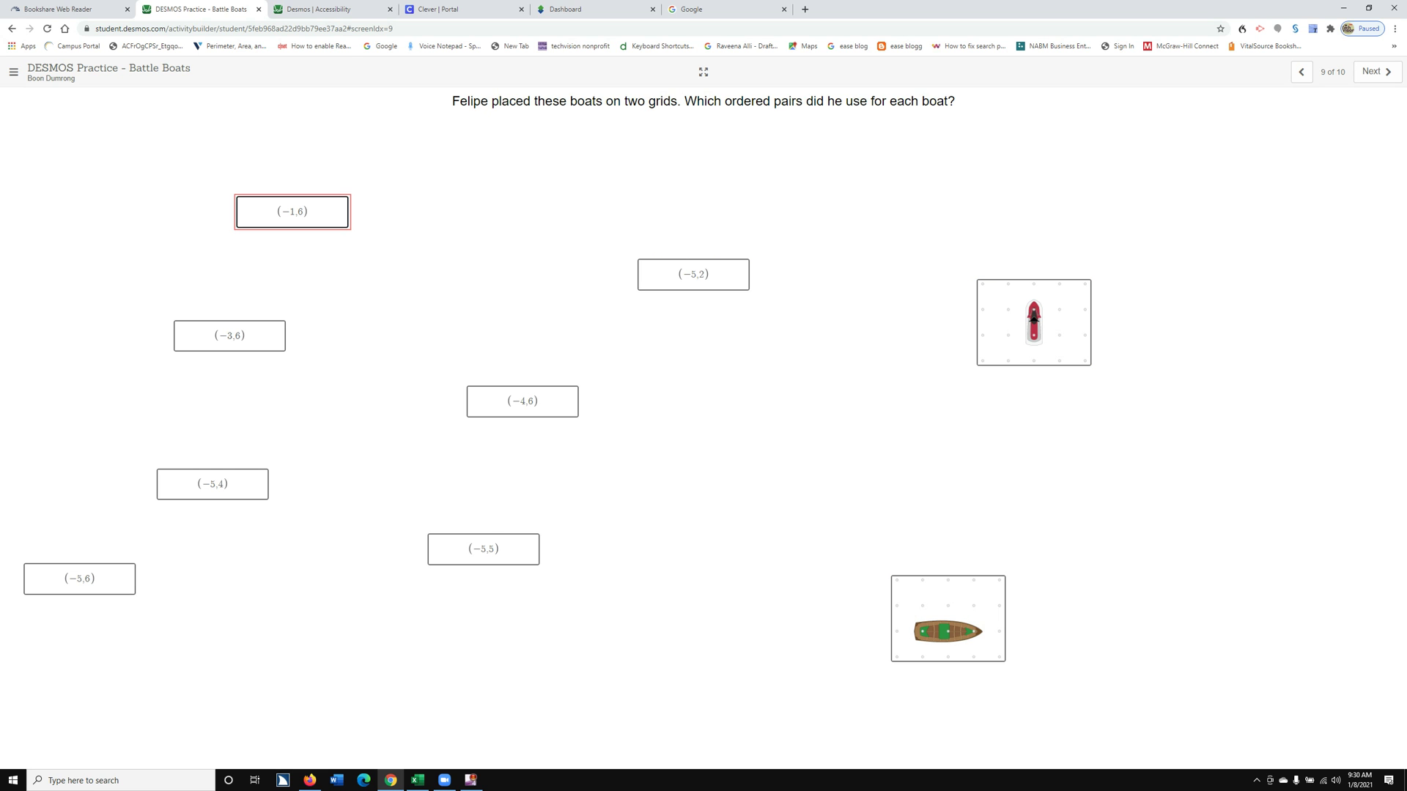
pyautogui.press('Tab')
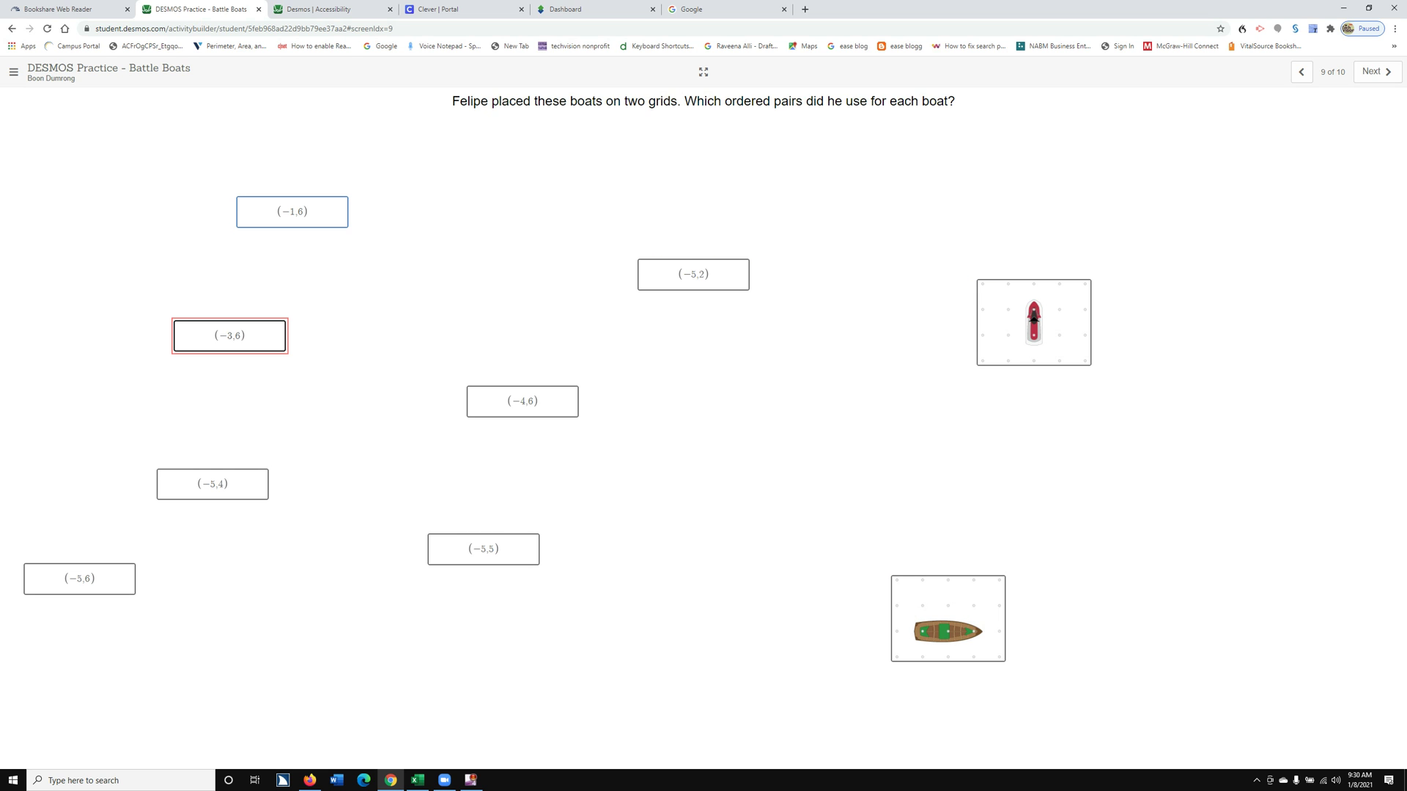
pyautogui.press('space')
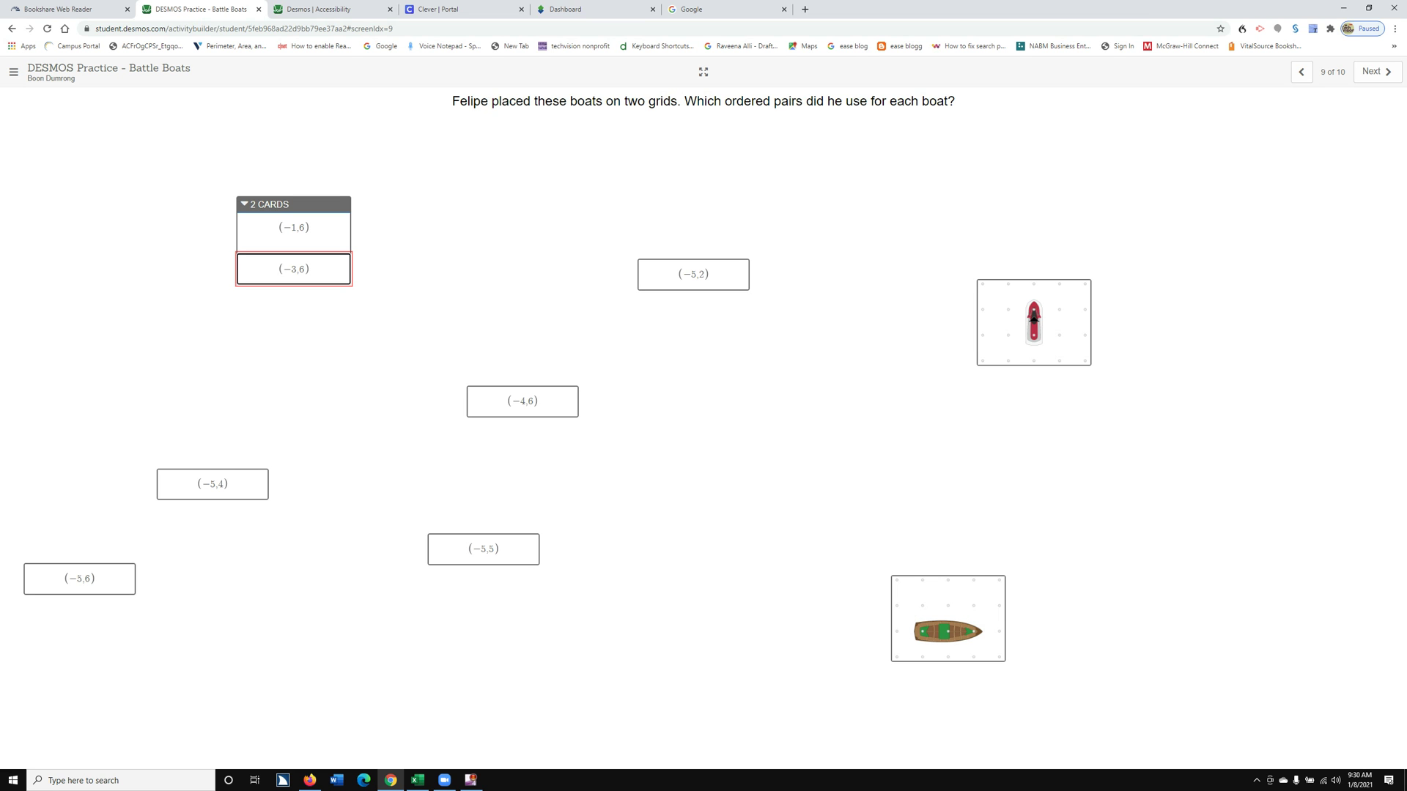
# Separate the (−3,6) card from the (−1,6) card, regroup them and check the cards in the group
pyautogui.press('space')
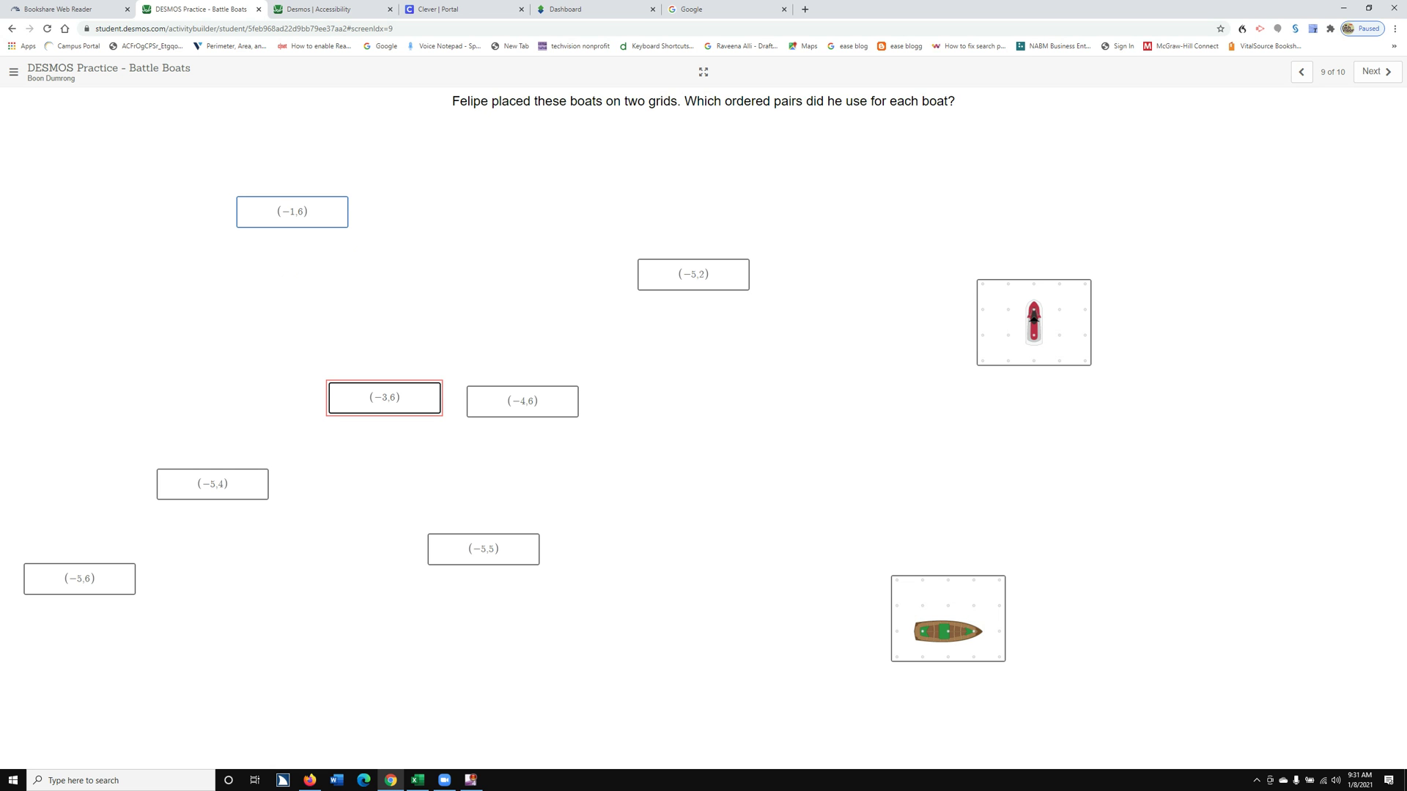
pyautogui.press('space')
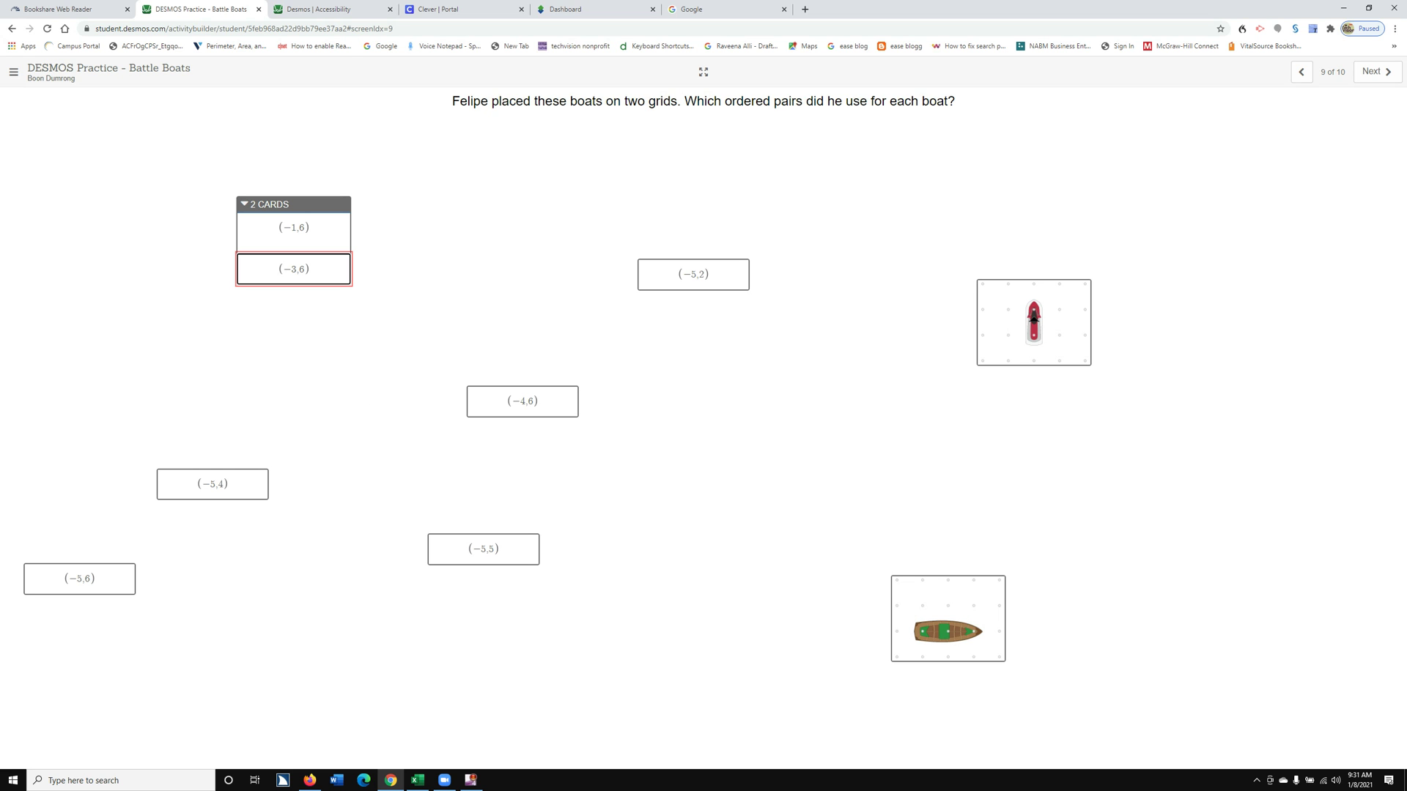
pyautogui.press('Up')
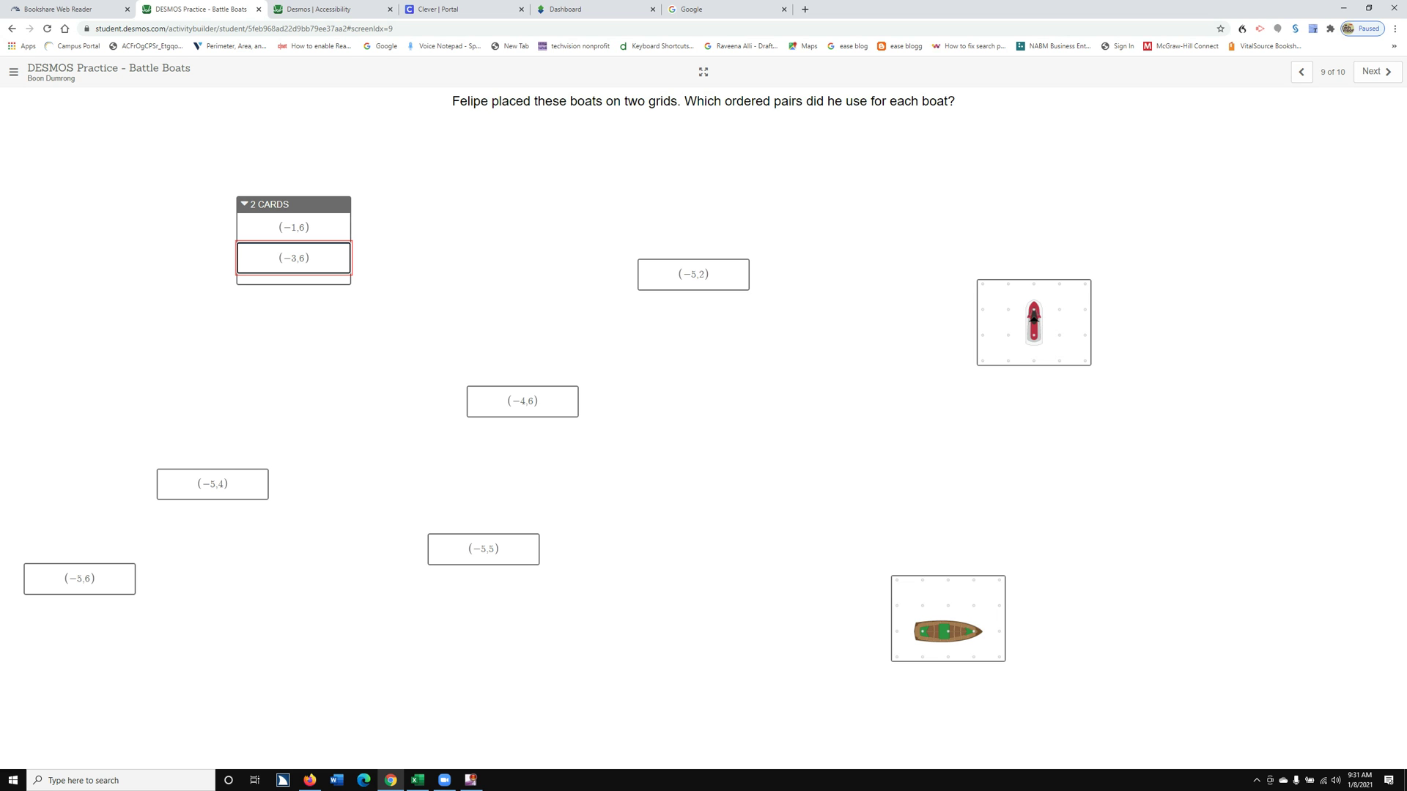
pyautogui.hotkey('shift', 'Tab')
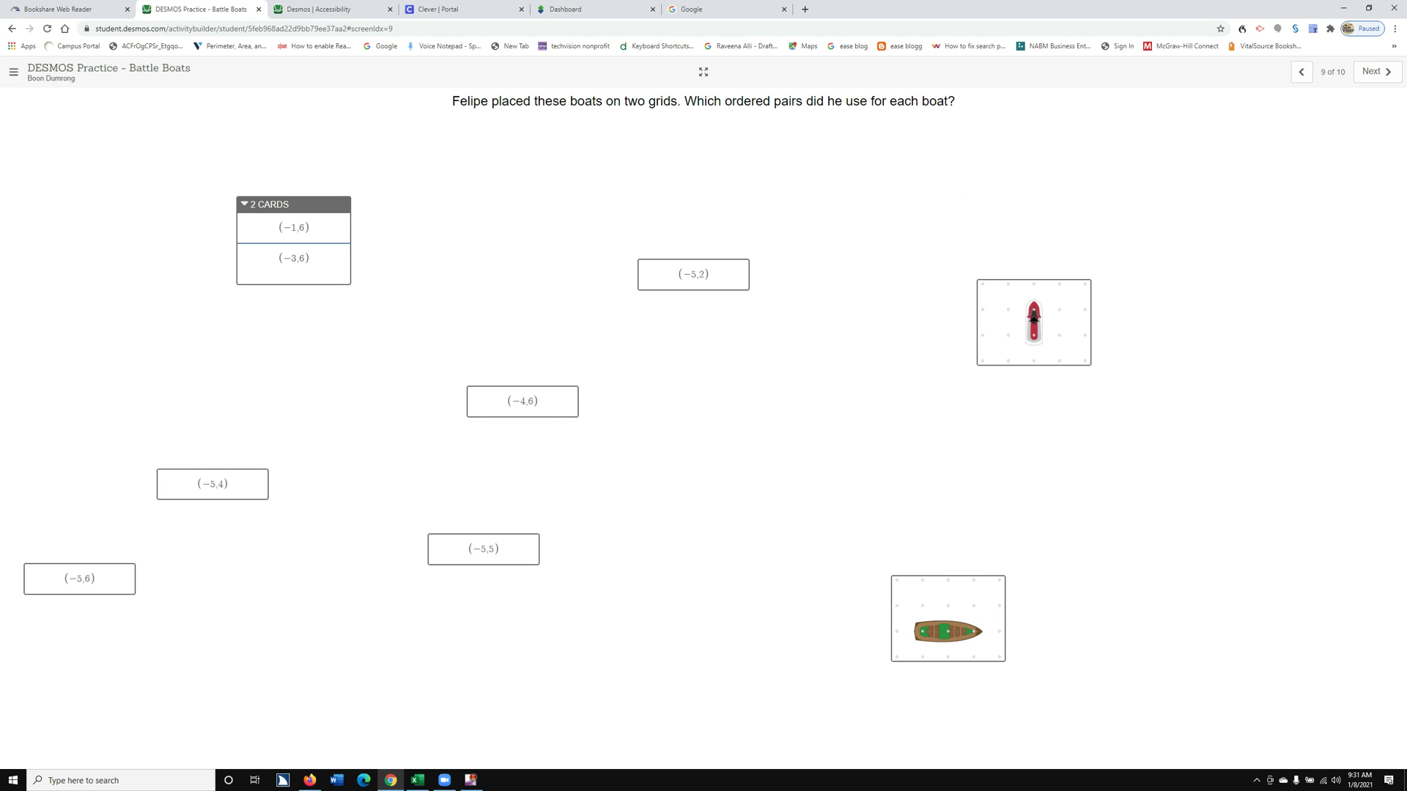
pyautogui.press('Tab')
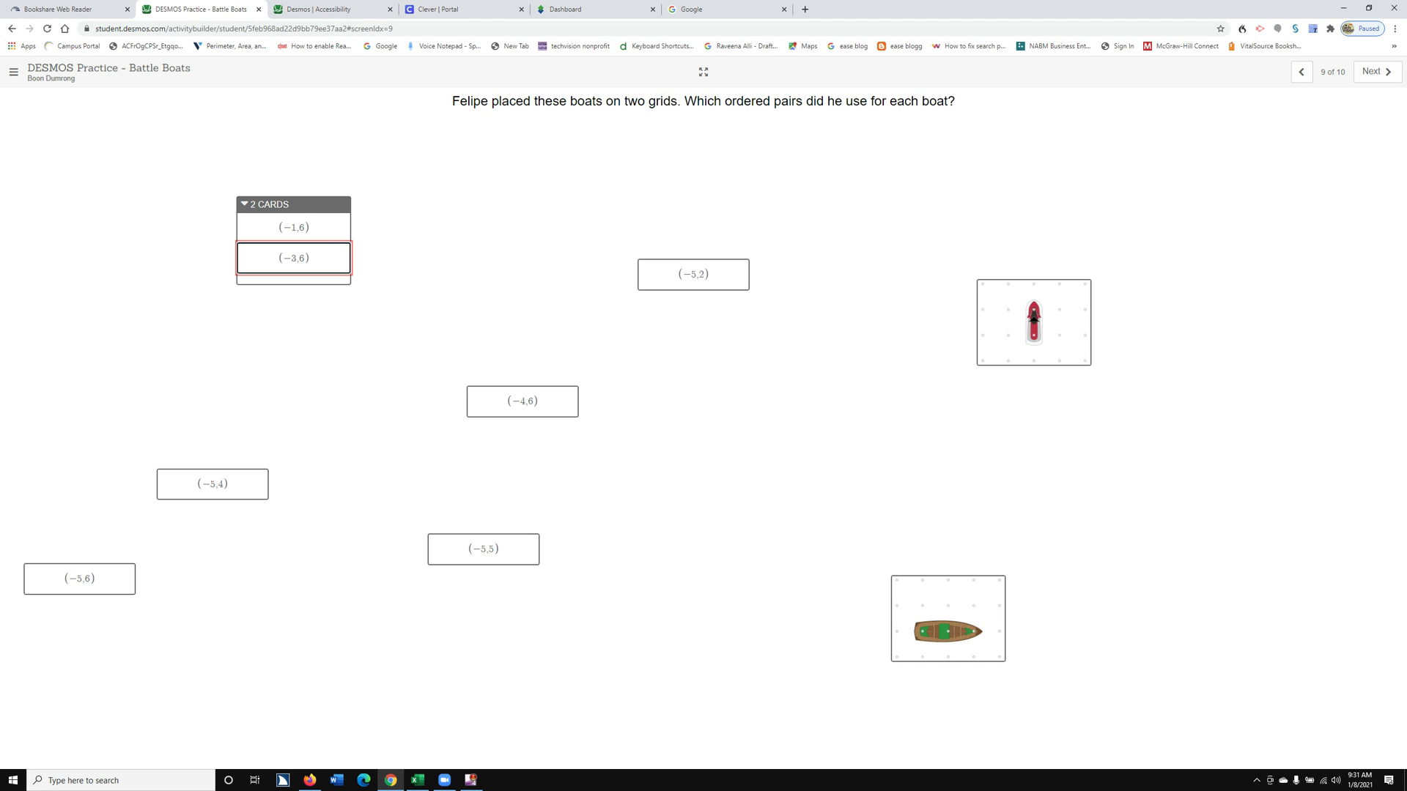
# Find the (−4,6) card through the screen reader's links list and add it to the group with (−1,6) and (−3,6)
pyautogui.press('Insert+F7')
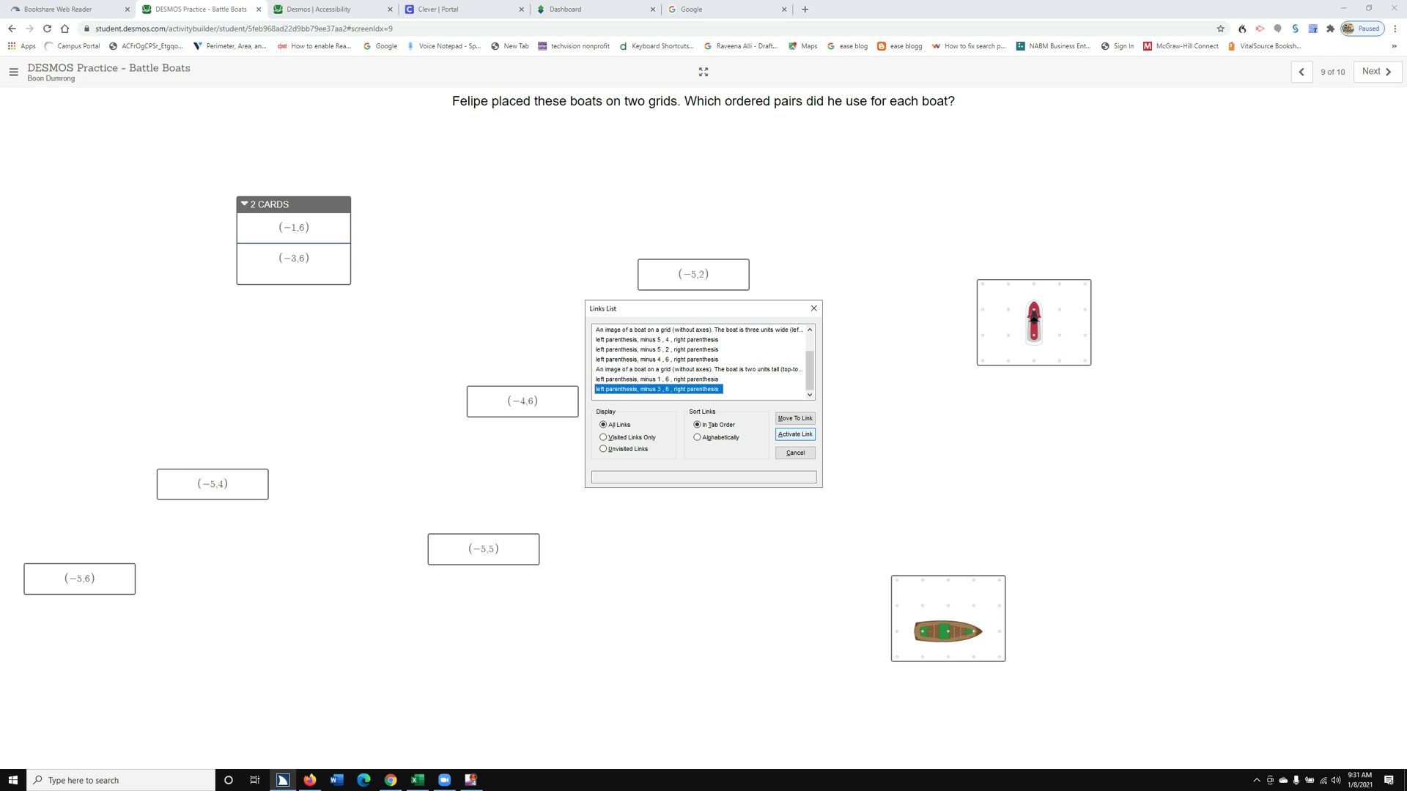
pyautogui.press('Up')
pyautogui.press('Up')
pyautogui.press('Up')
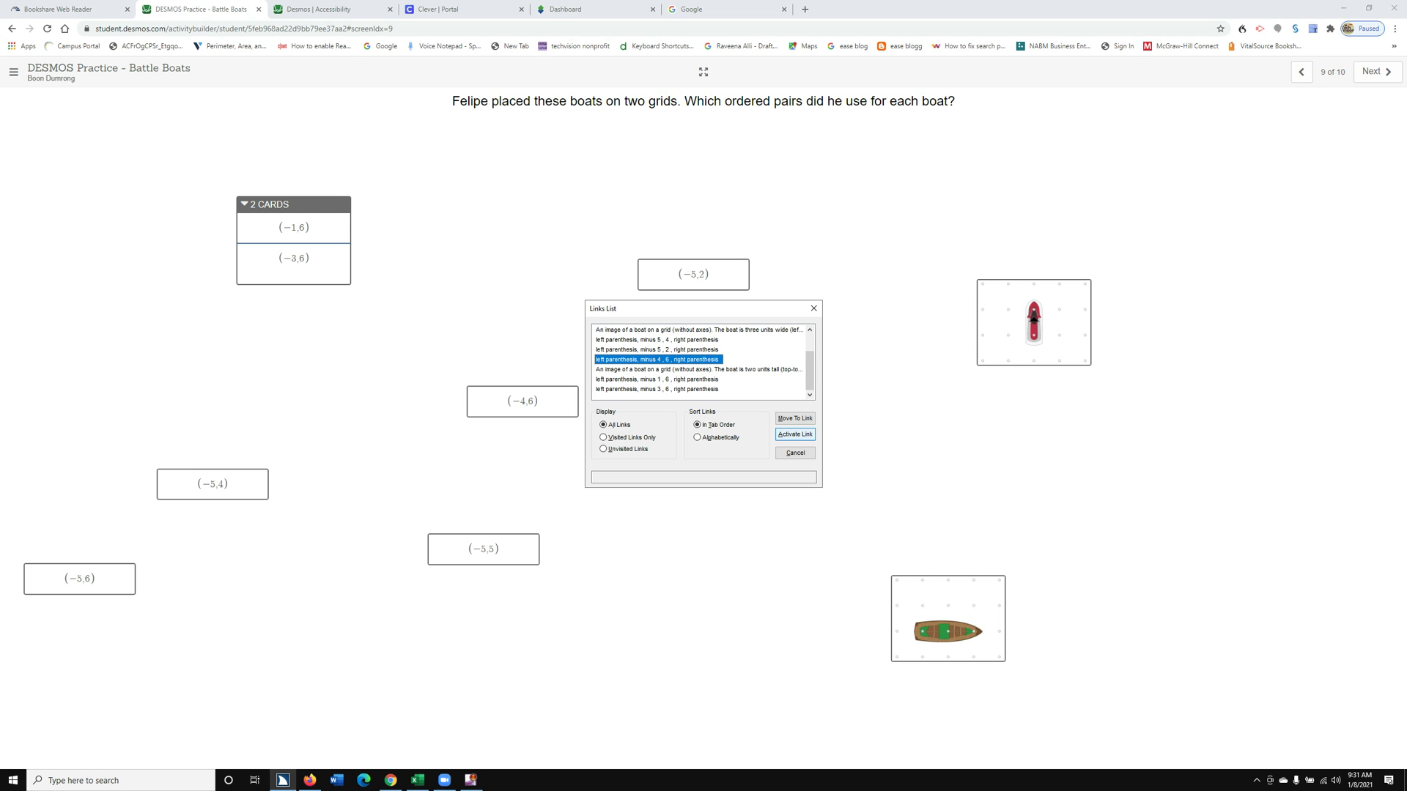
pyautogui.press('Return')
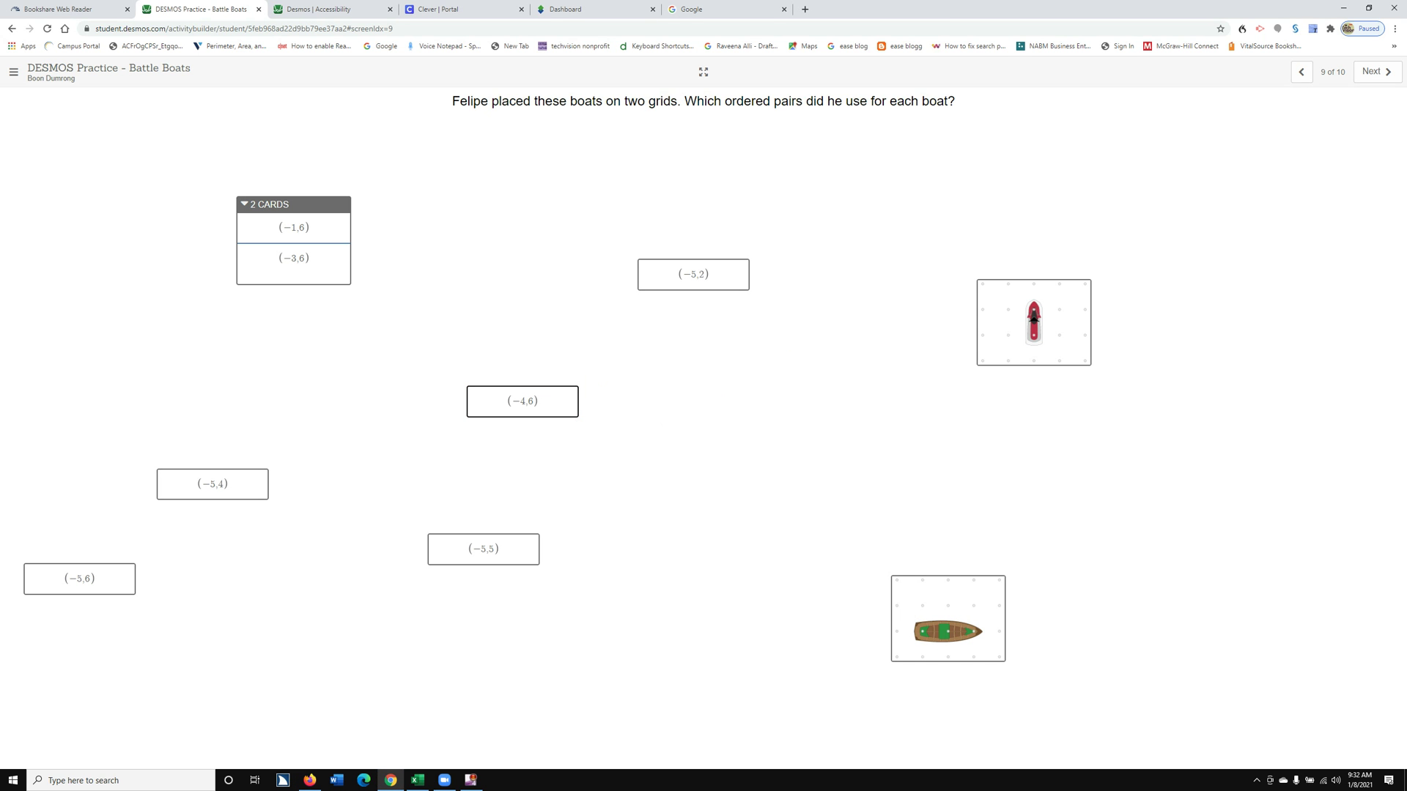
pyautogui.press('Return')
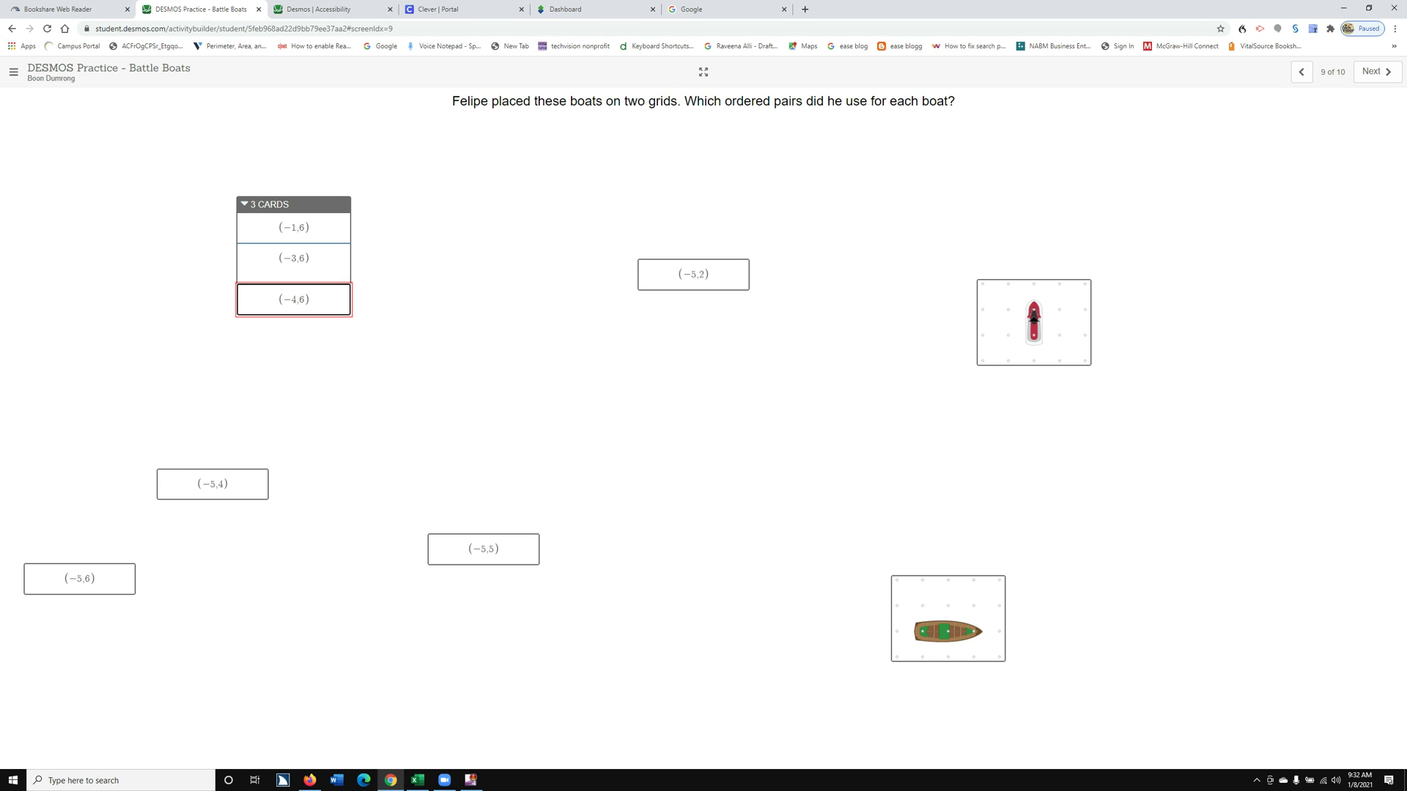
# Add the (−5,4) card to the group with (−1,6), (−3,6) and (−4,6), and separate it from the group again
pyautogui.press('Return')
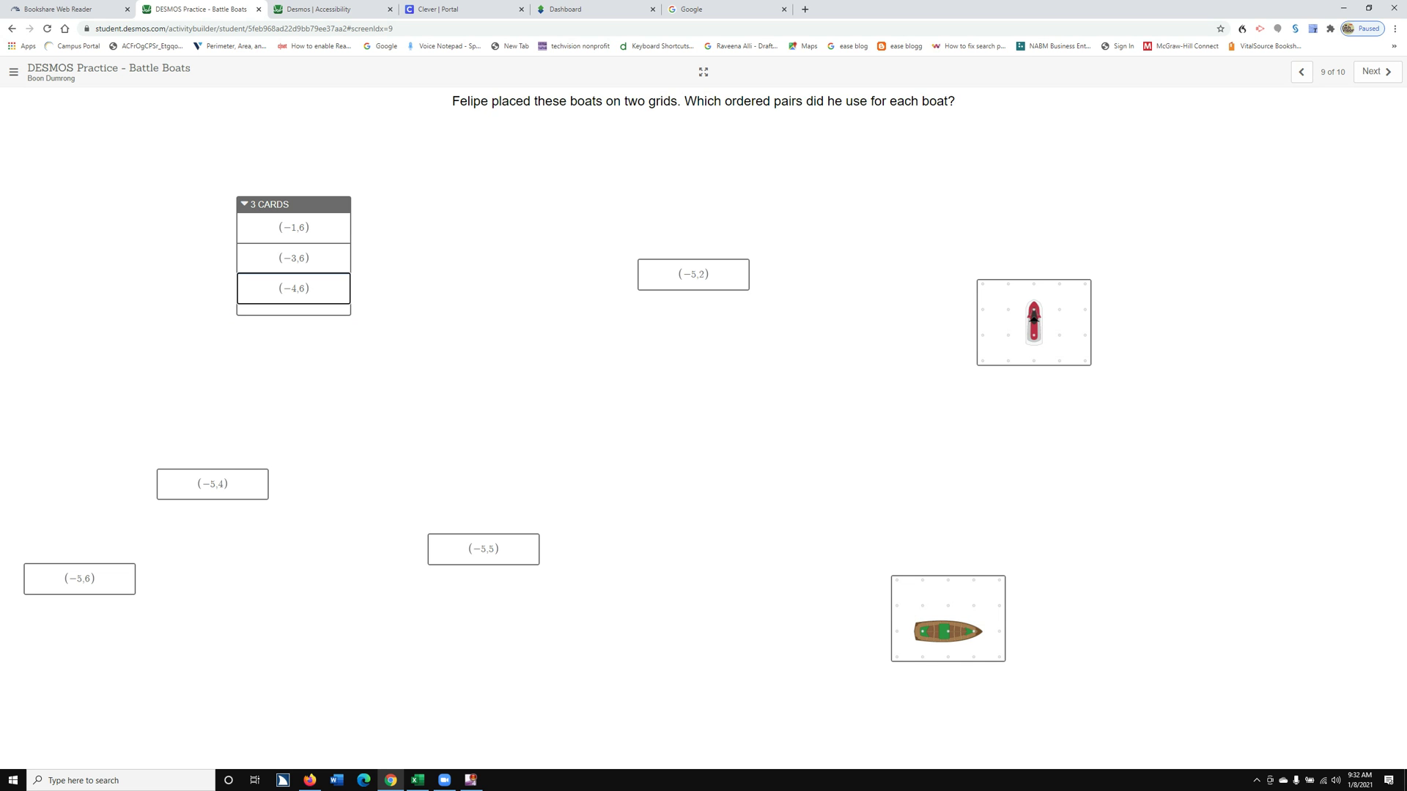
pyautogui.press('Insert+F7')
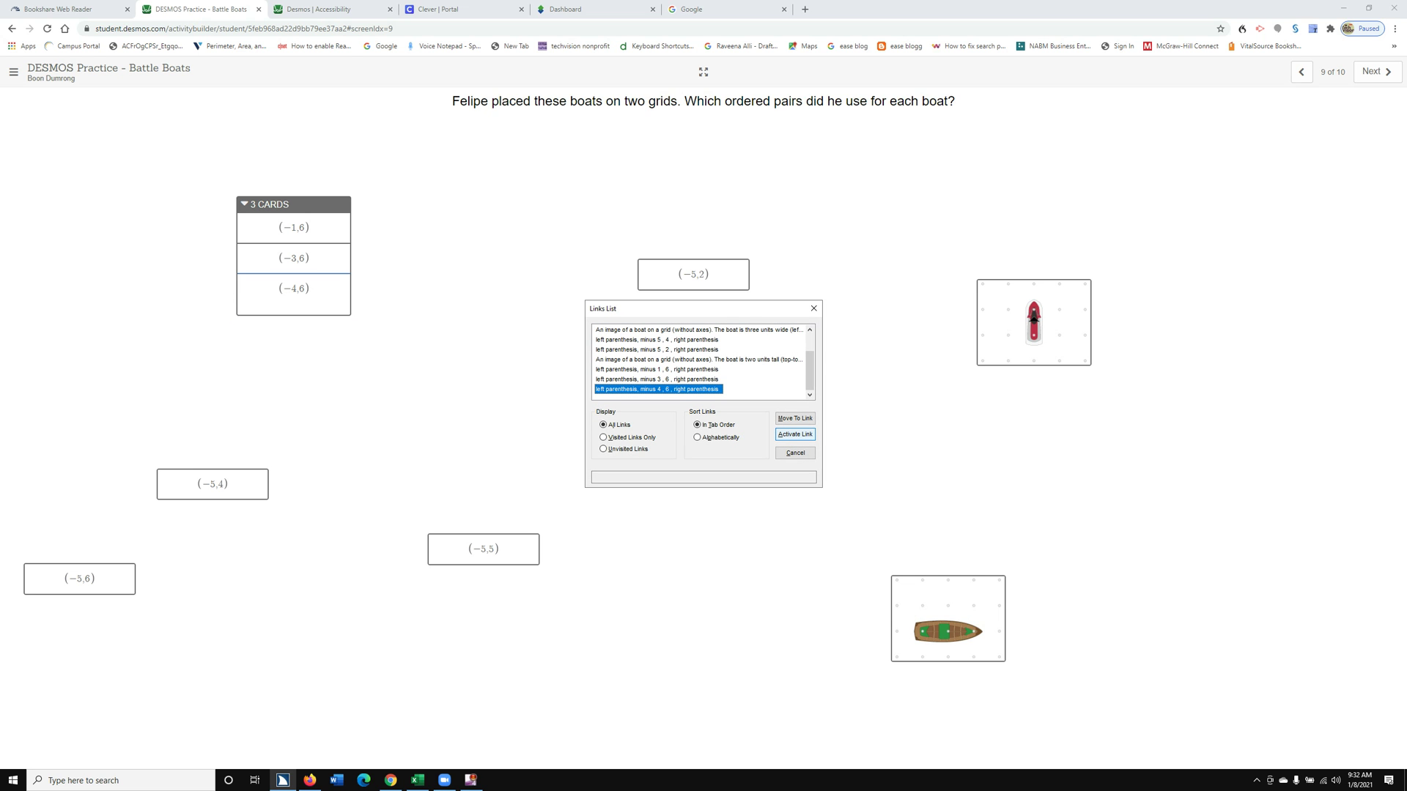
pyautogui.press('Up')
pyautogui.press('Up')
pyautogui.press('Up')
pyautogui.press('Up')
pyautogui.press('Up')
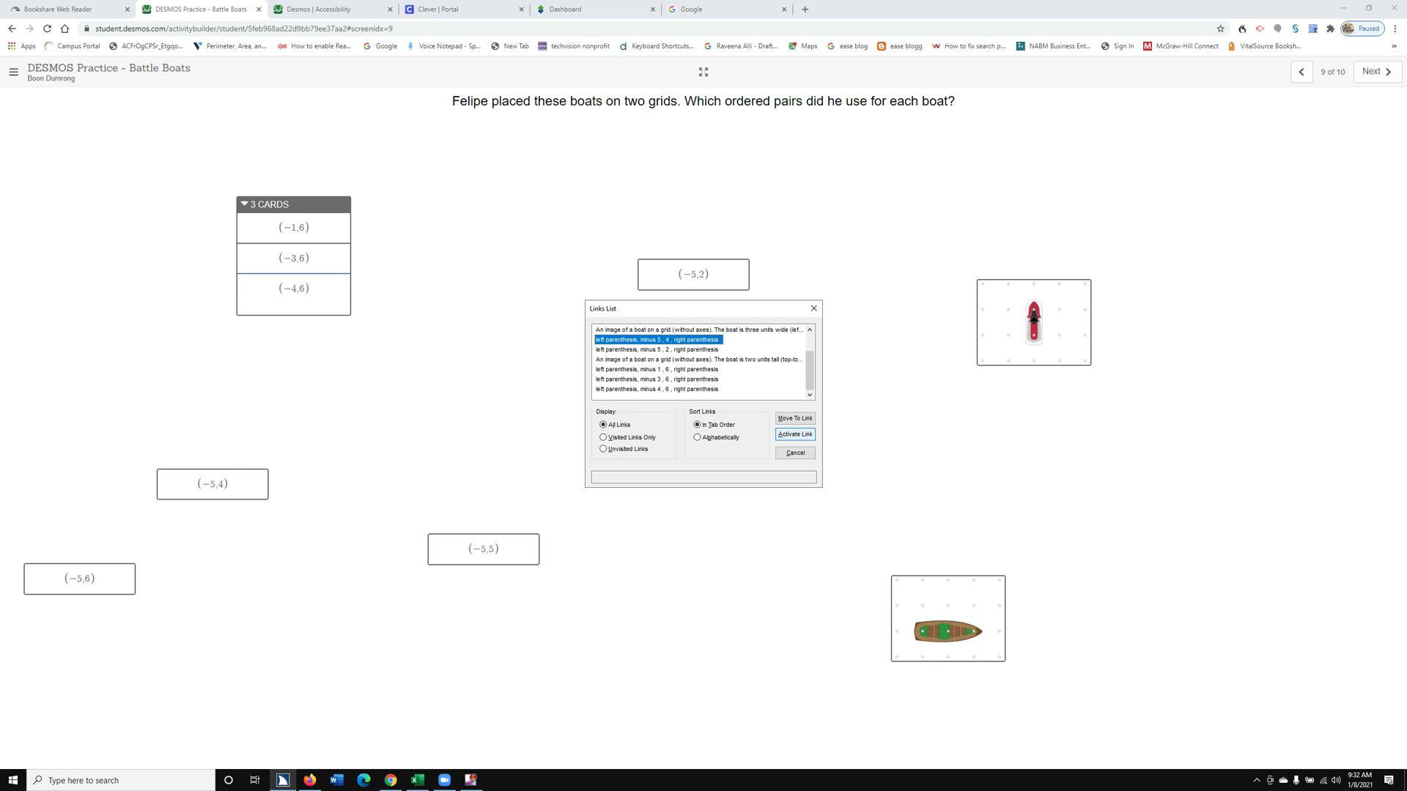
pyautogui.press('Return')
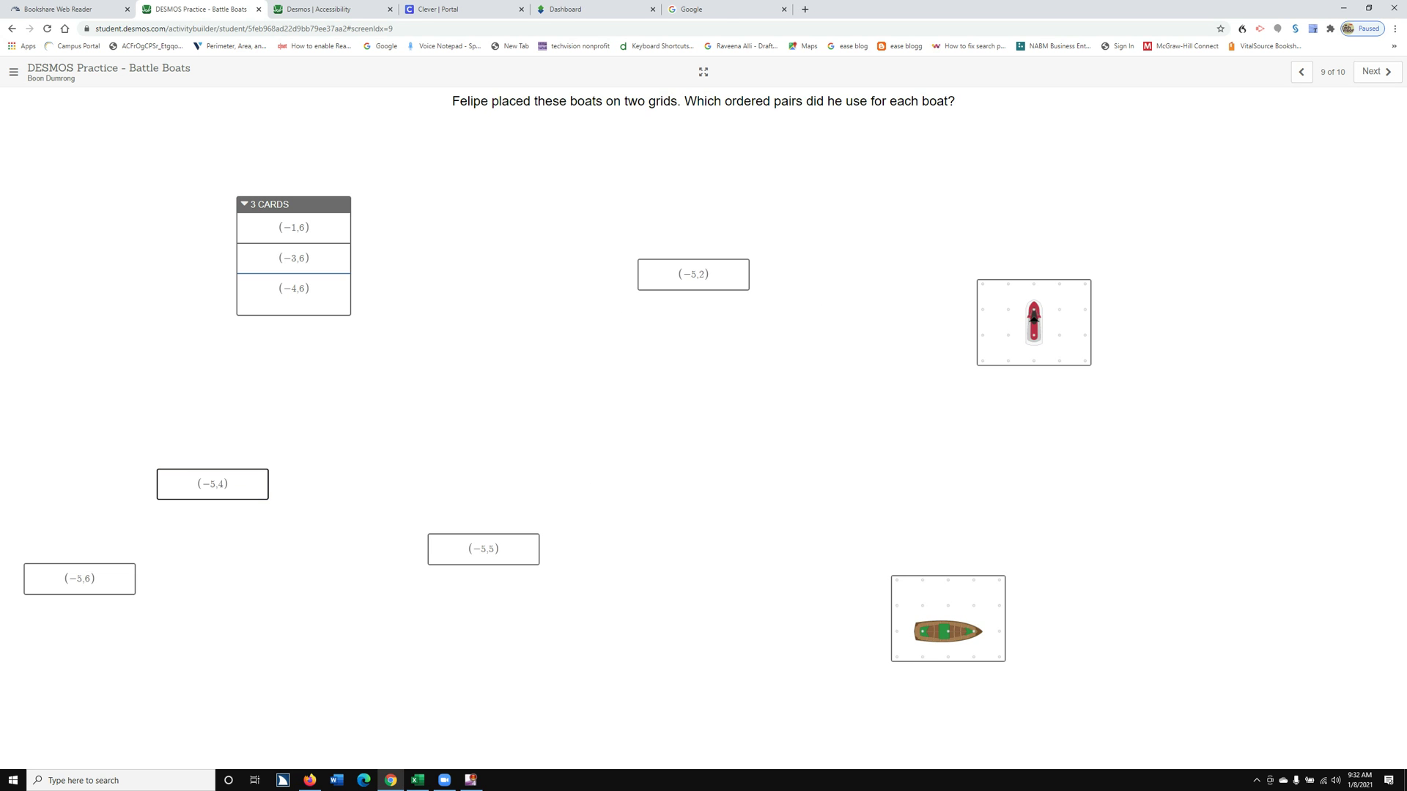
pyautogui.press('Return')
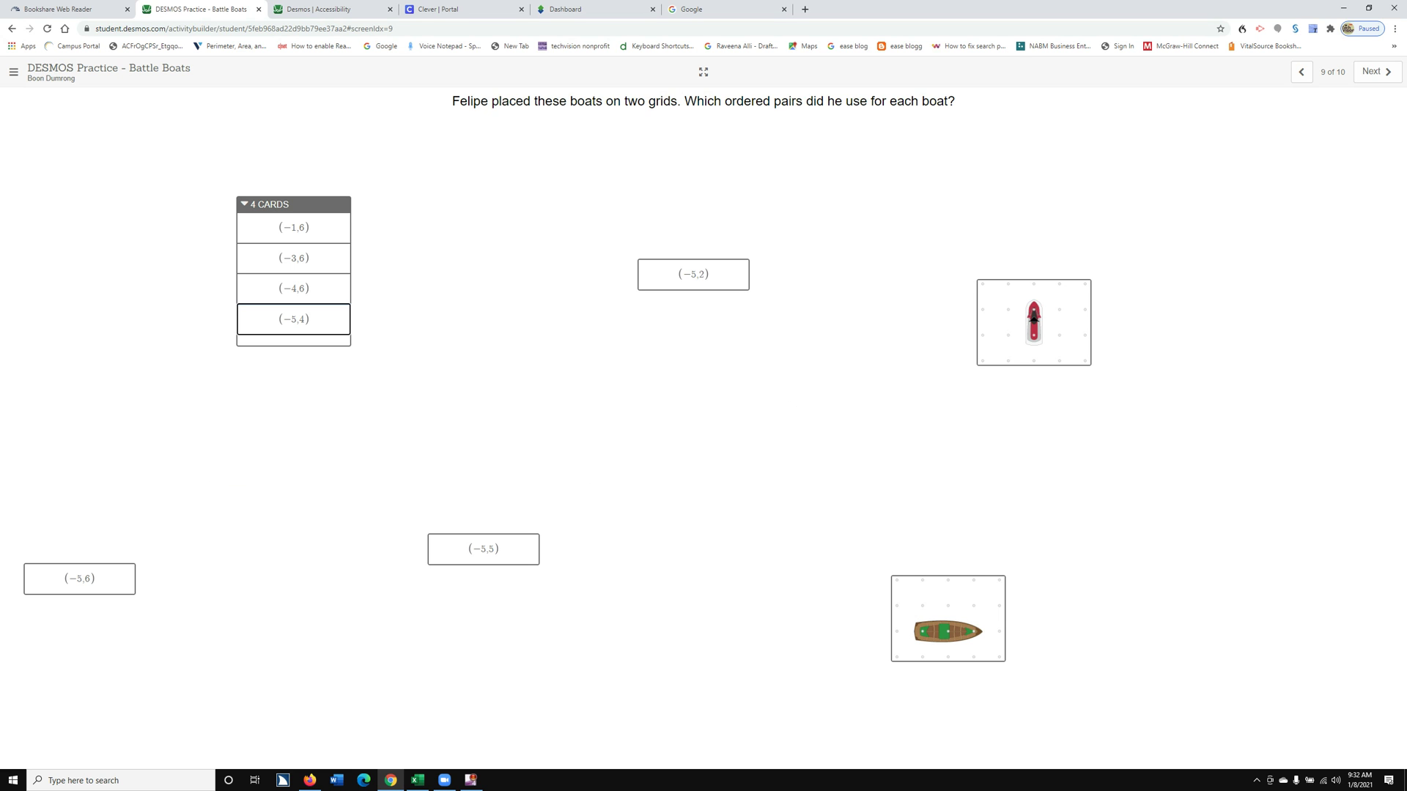
pyautogui.press('Return')
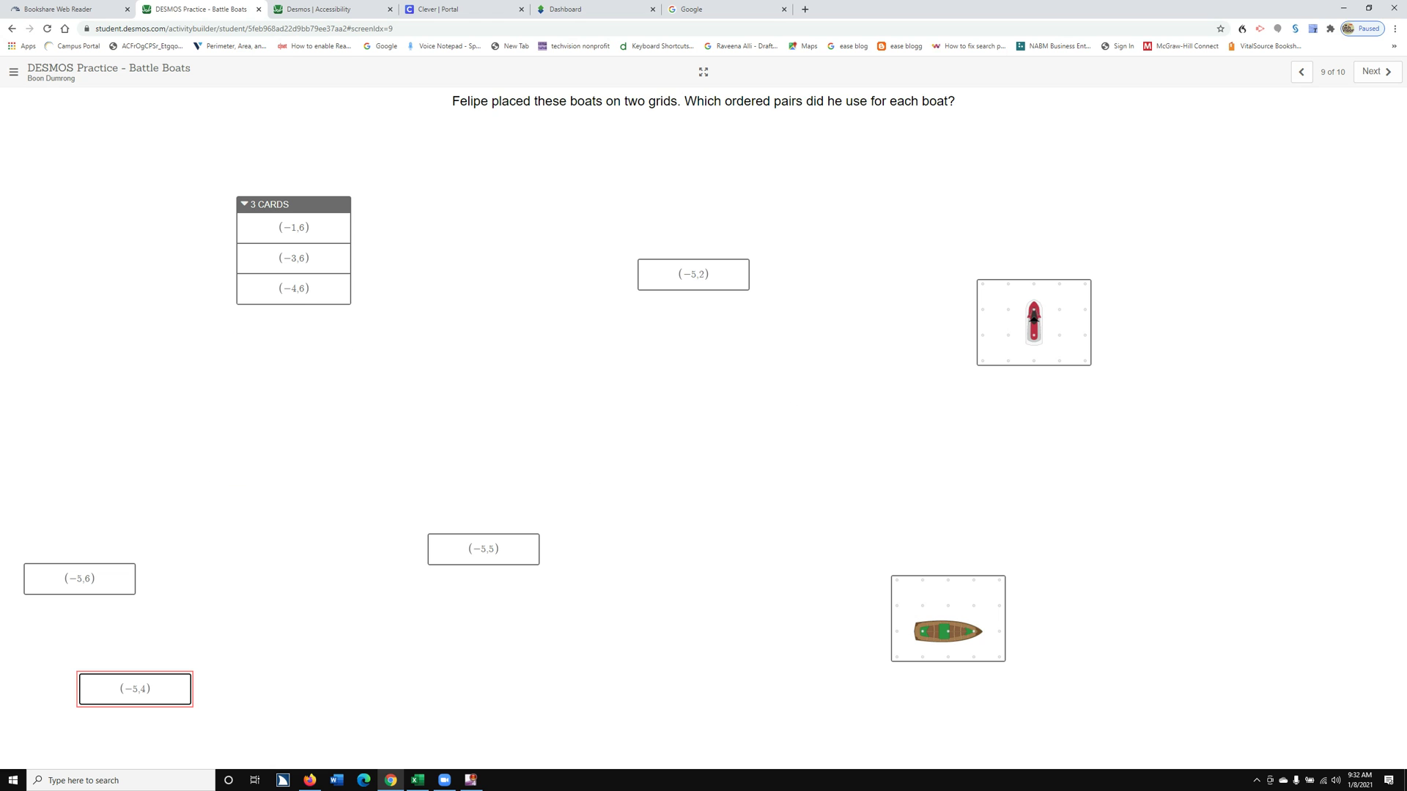
pyautogui.press('ctrl')
# Move to the (−5,2) card using the screen reader's links list
pyautogui.press('Insert+F7')
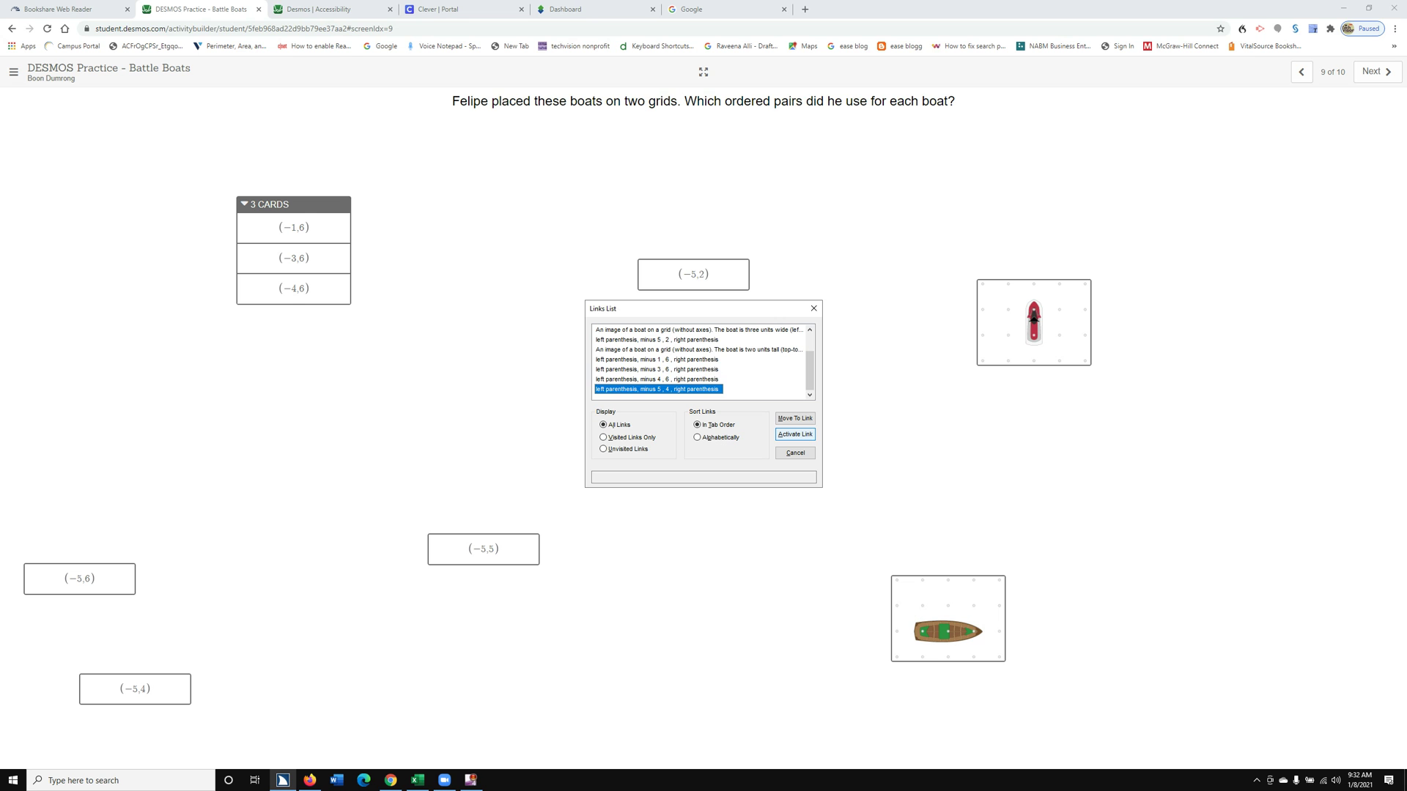
pyautogui.press('Up')
pyautogui.press('Up')
pyautogui.press('Up')
pyautogui.press('Up')
pyautogui.press('Up')
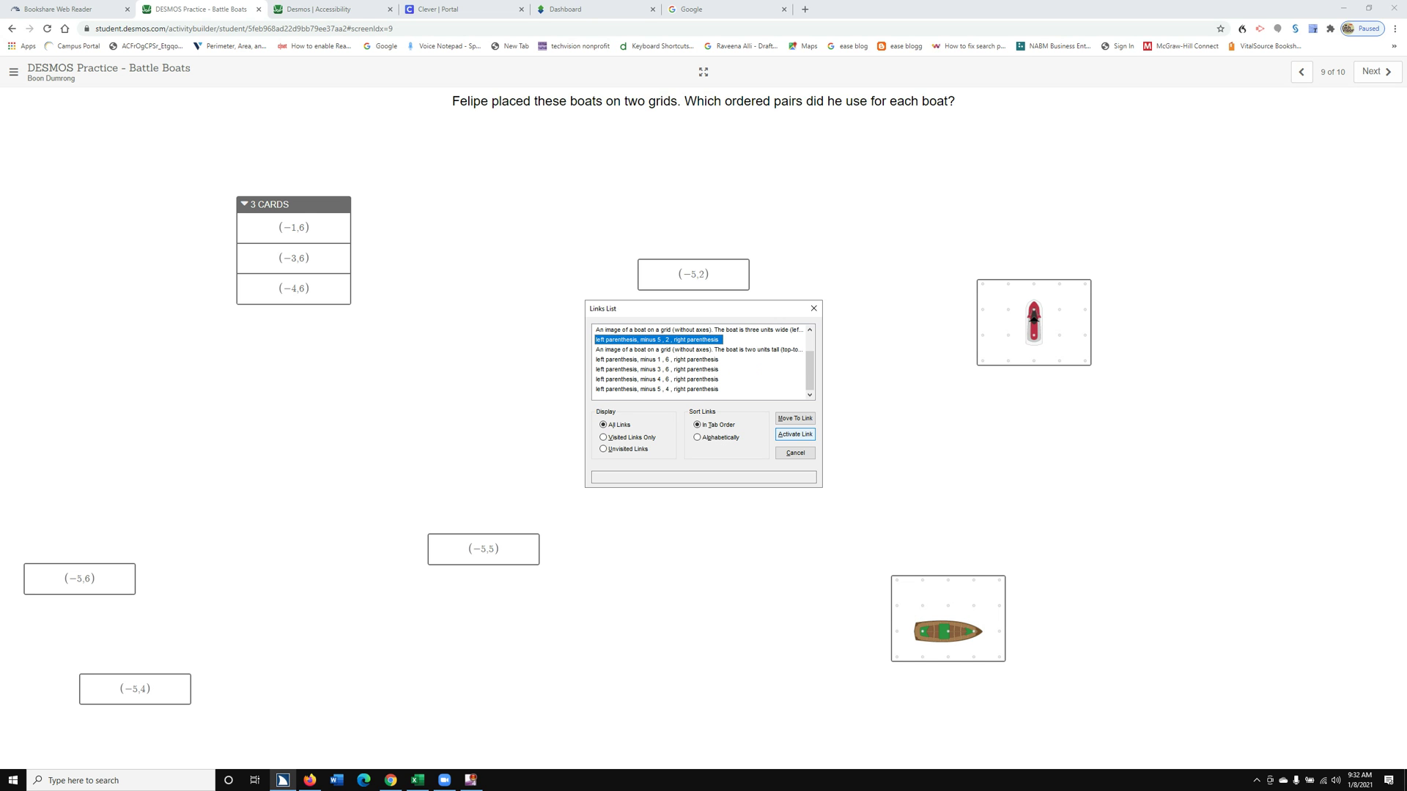
pyautogui.press('Return')
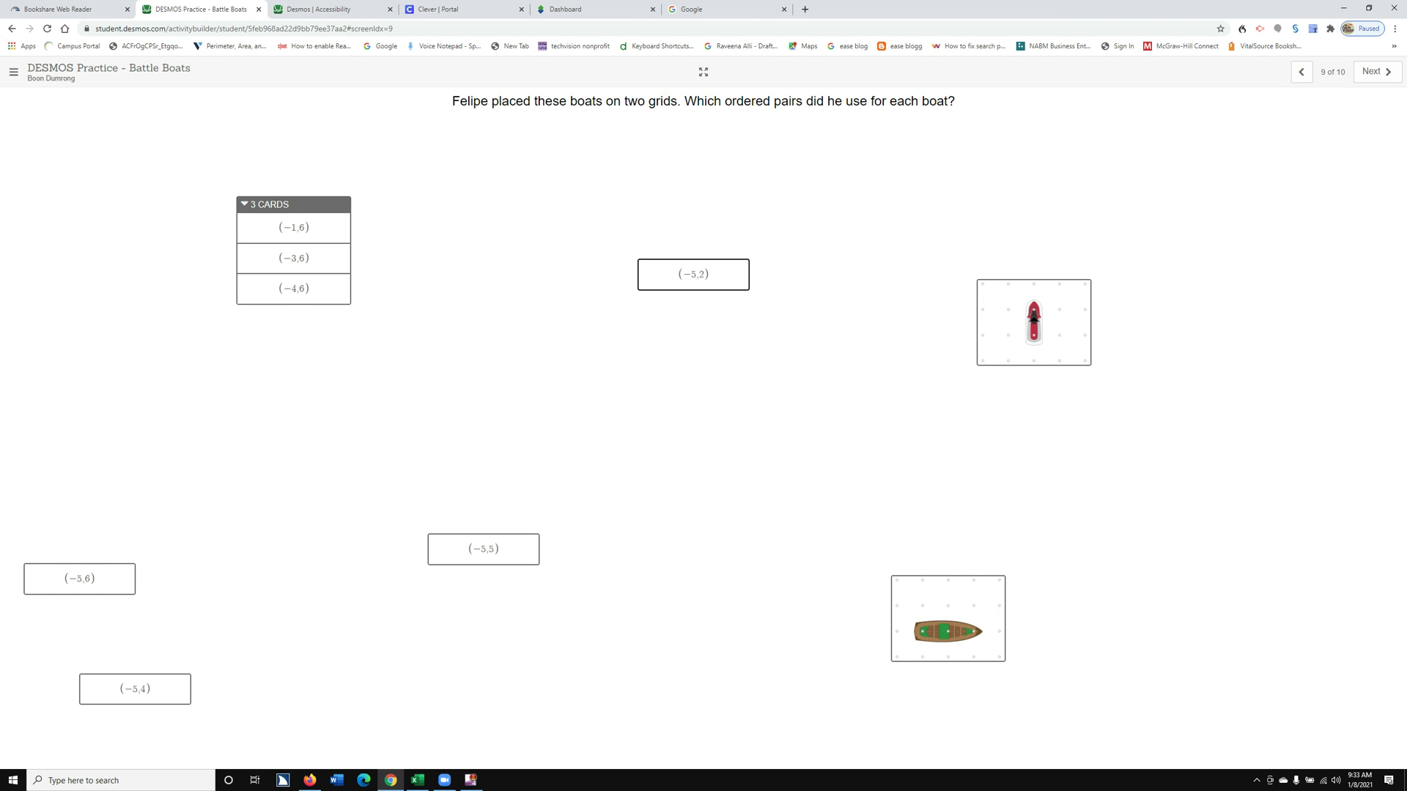
# Move to the (−4,6) card in the three-card group through the links list and select it for grouping
pyautogui.press('Insert+F7')
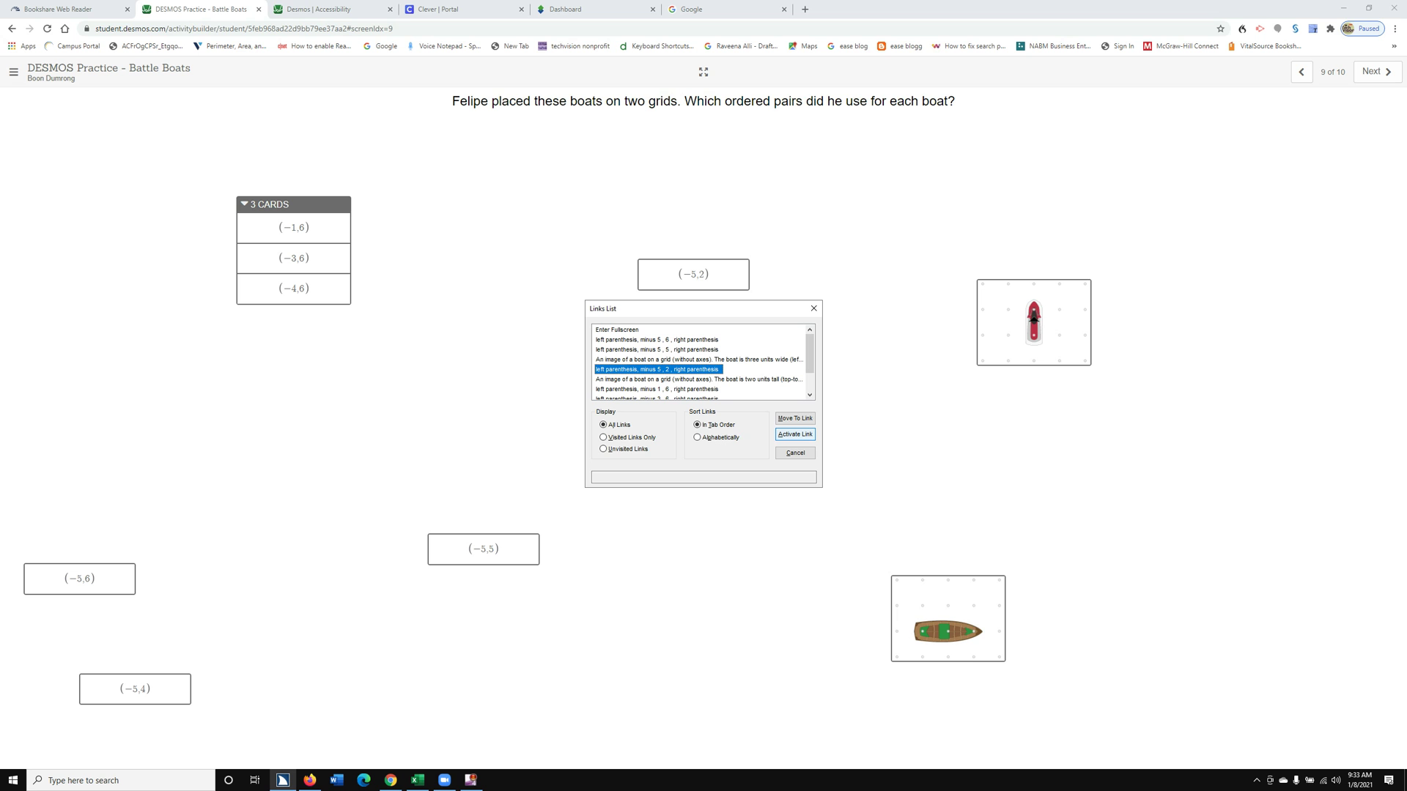
pyautogui.press('Down')
pyautogui.press('Down')
pyautogui.press('Down')
pyautogui.press('Down')
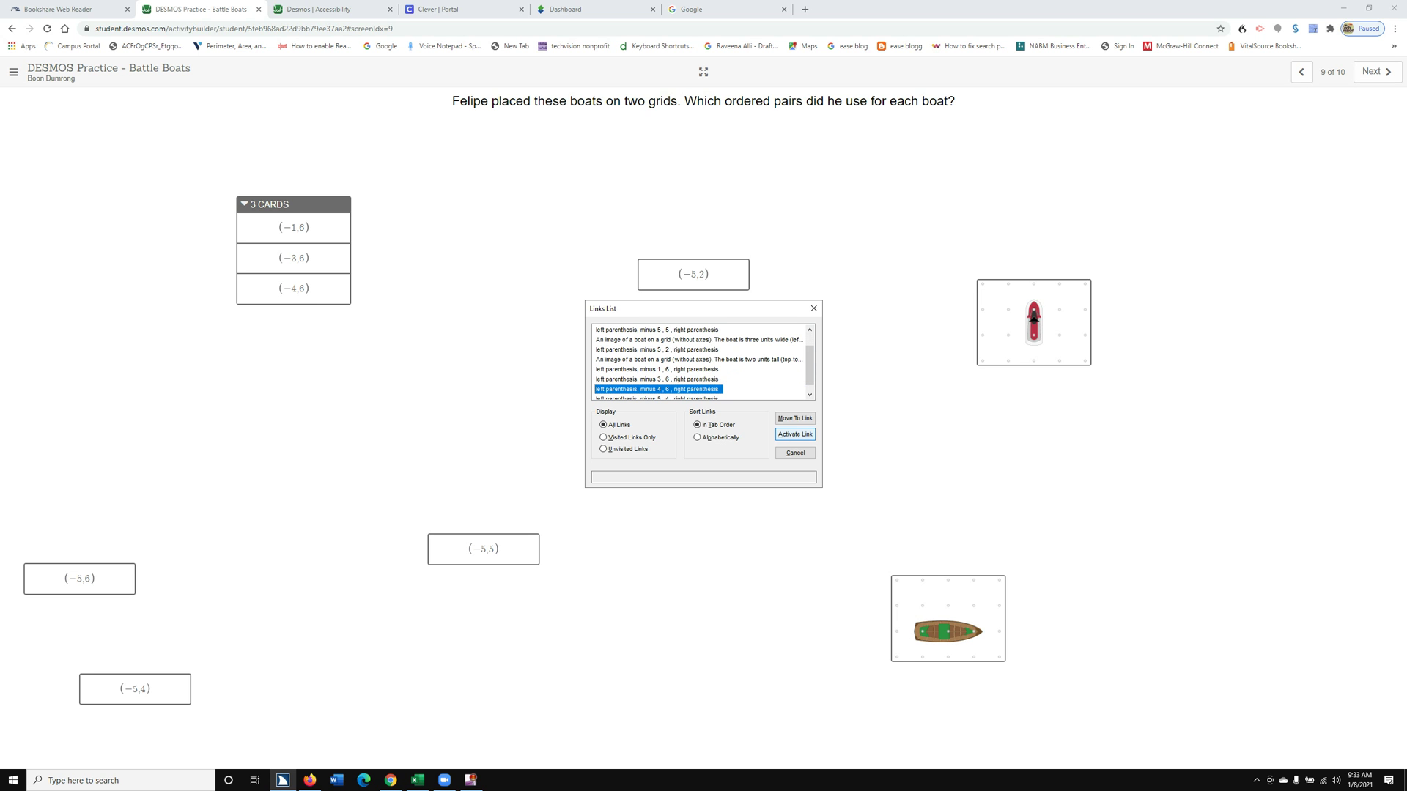
pyautogui.press('Return')
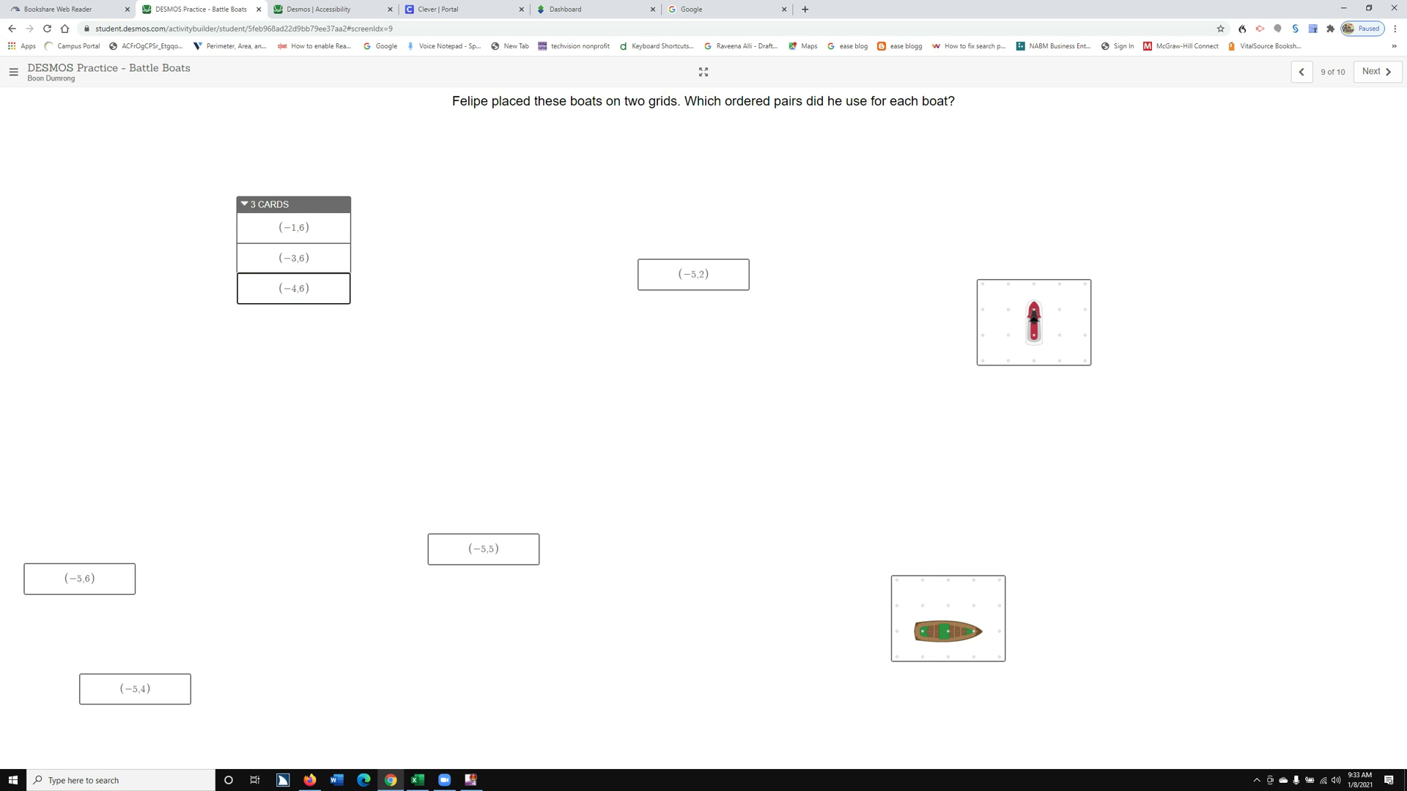
pyautogui.press('Return')
# Find the (−5,2) card in the links list and add it to the group with the selected (−4,6) card
pyautogui.press('Insert+F7')
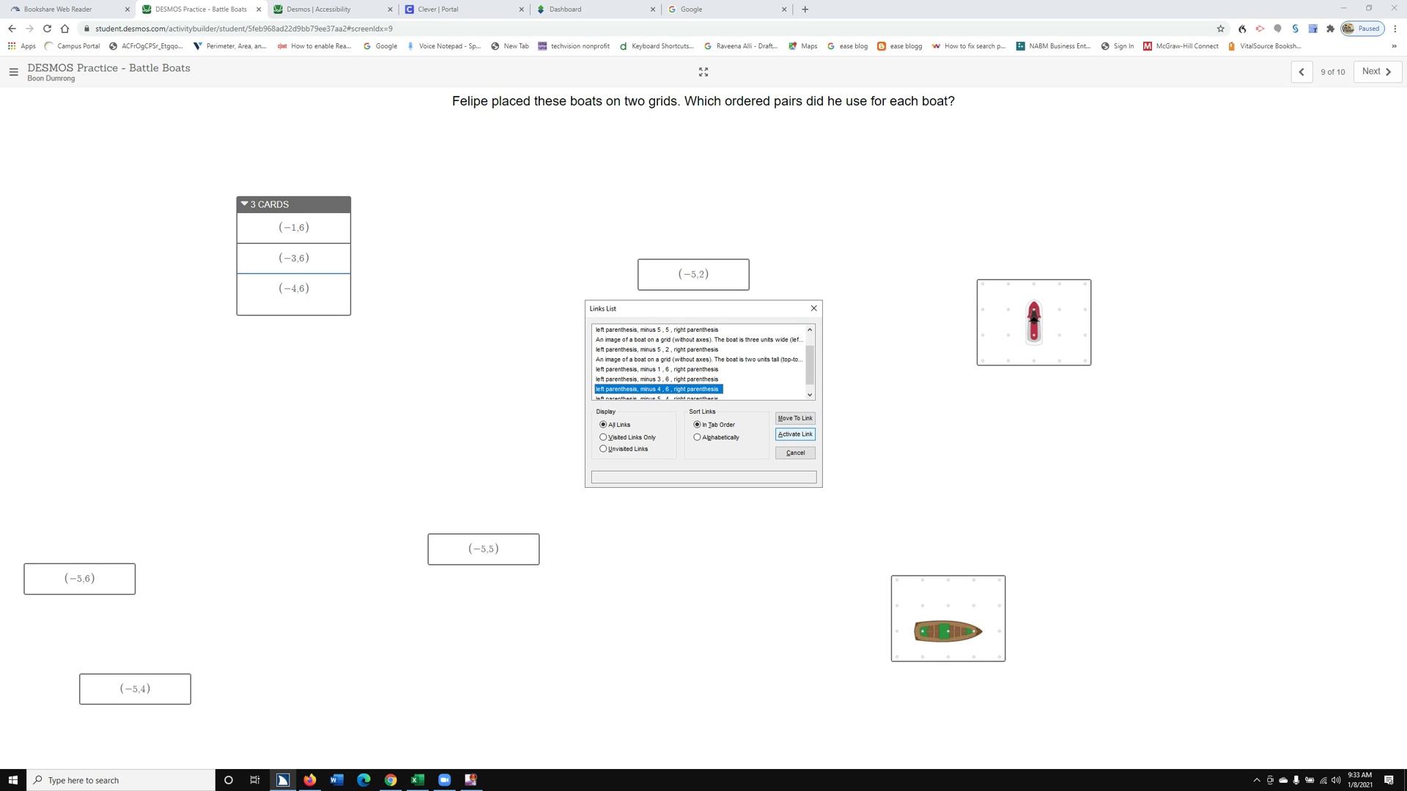
pyautogui.press('Up')
pyautogui.press('Up')
pyautogui.press('Up')
pyautogui.press('Up')
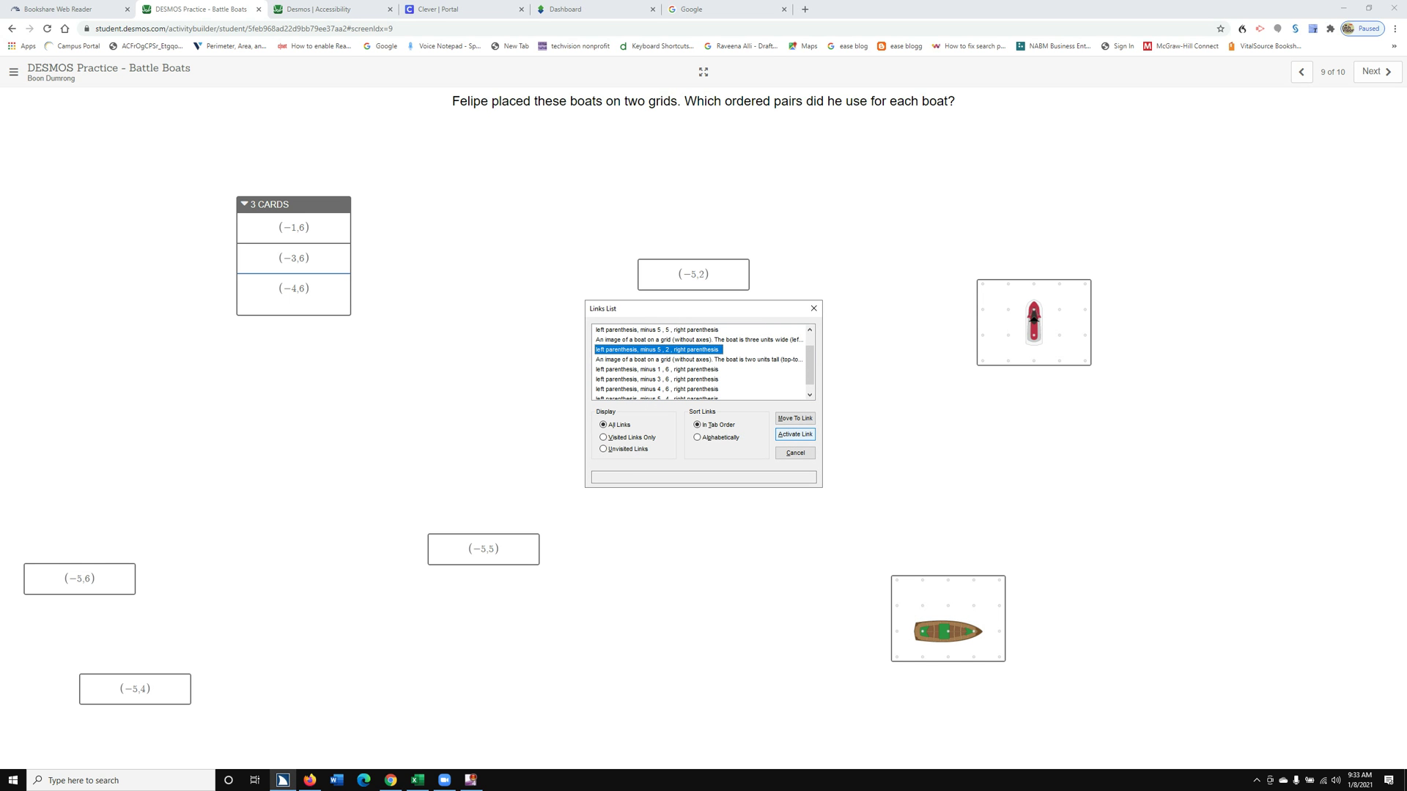
pyautogui.press('Return')
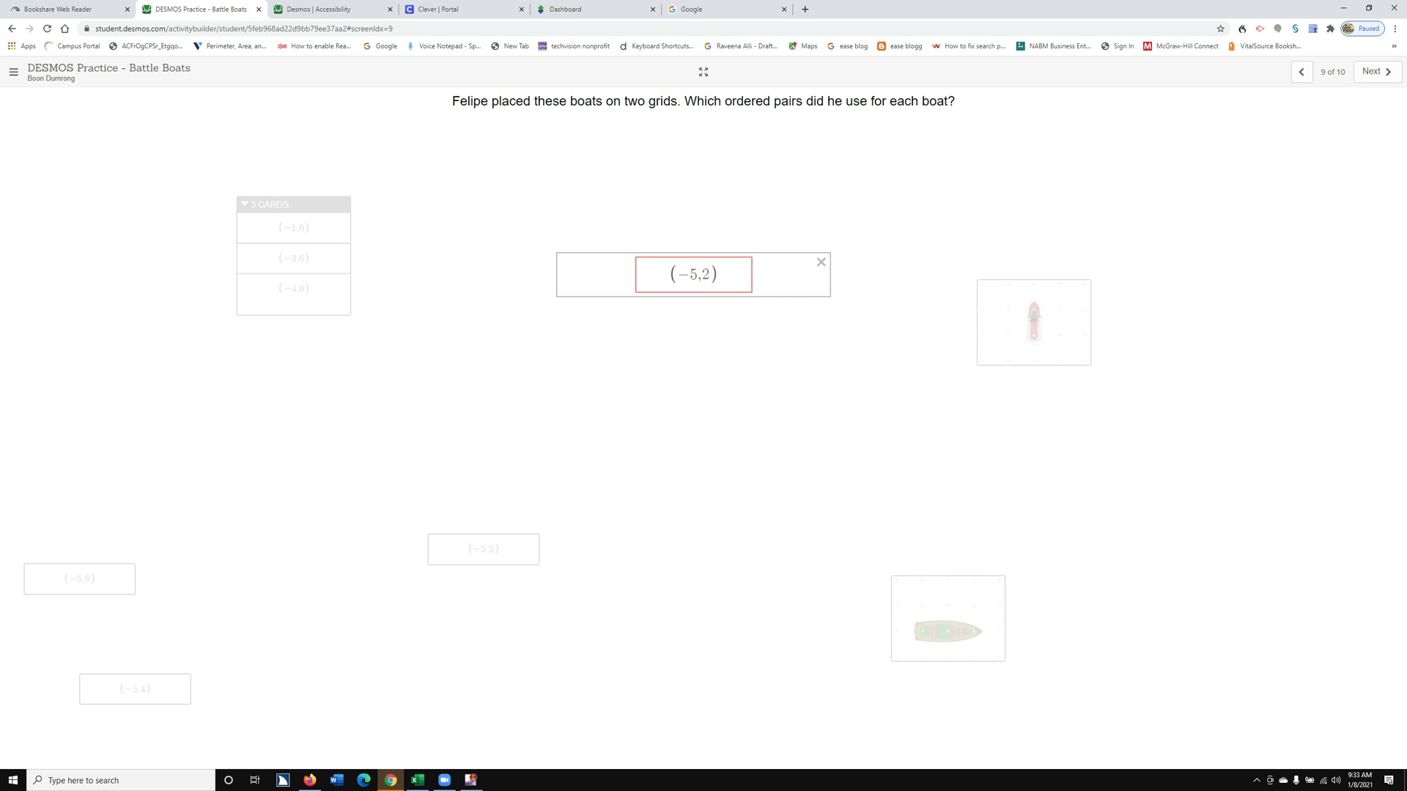
pyautogui.press('Return')
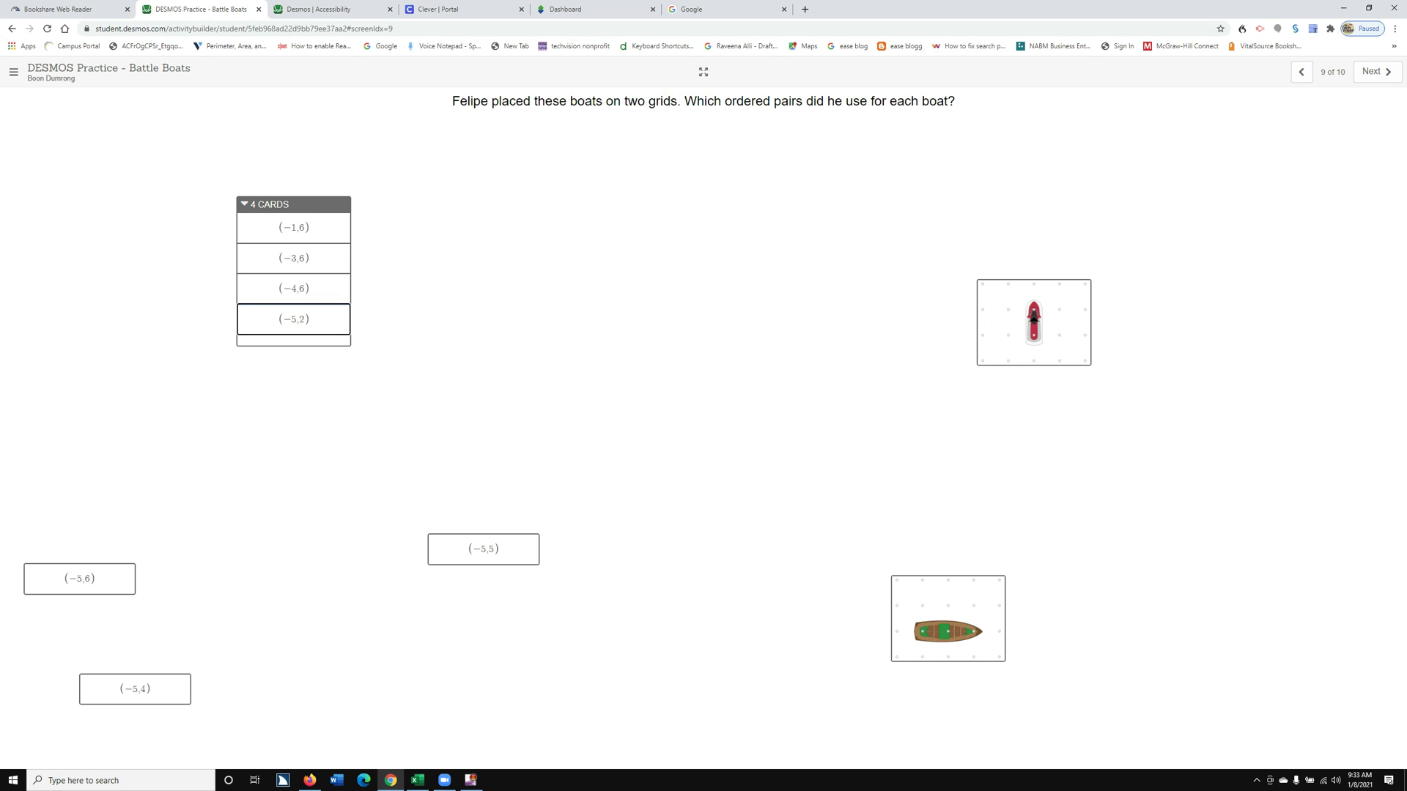
# Find the (−5,4) card in the links list and add it to the group after (−5,2)
pyautogui.press('Insert+F7')
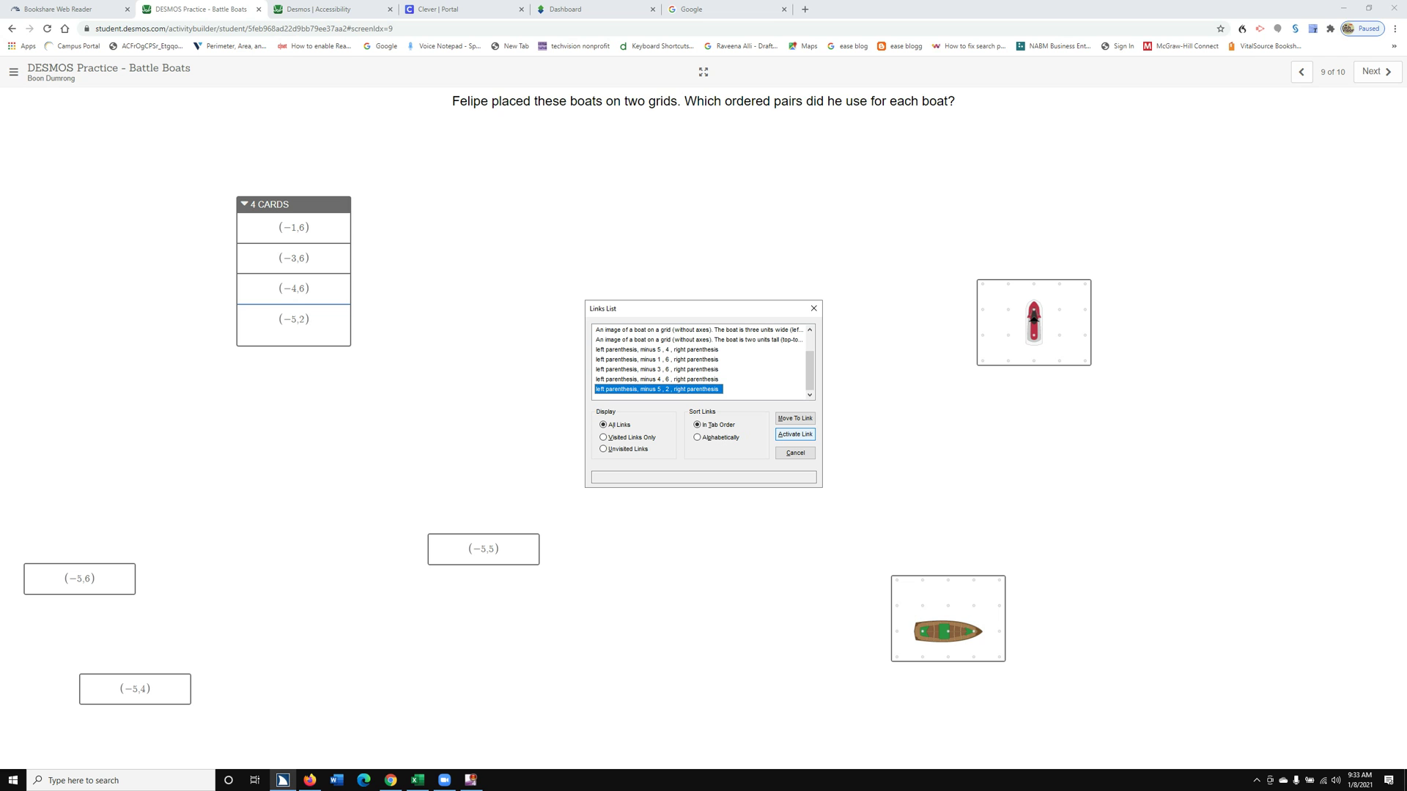
pyautogui.press('Up')
pyautogui.press('Up')
pyautogui.press('Up')
pyautogui.press('Up')
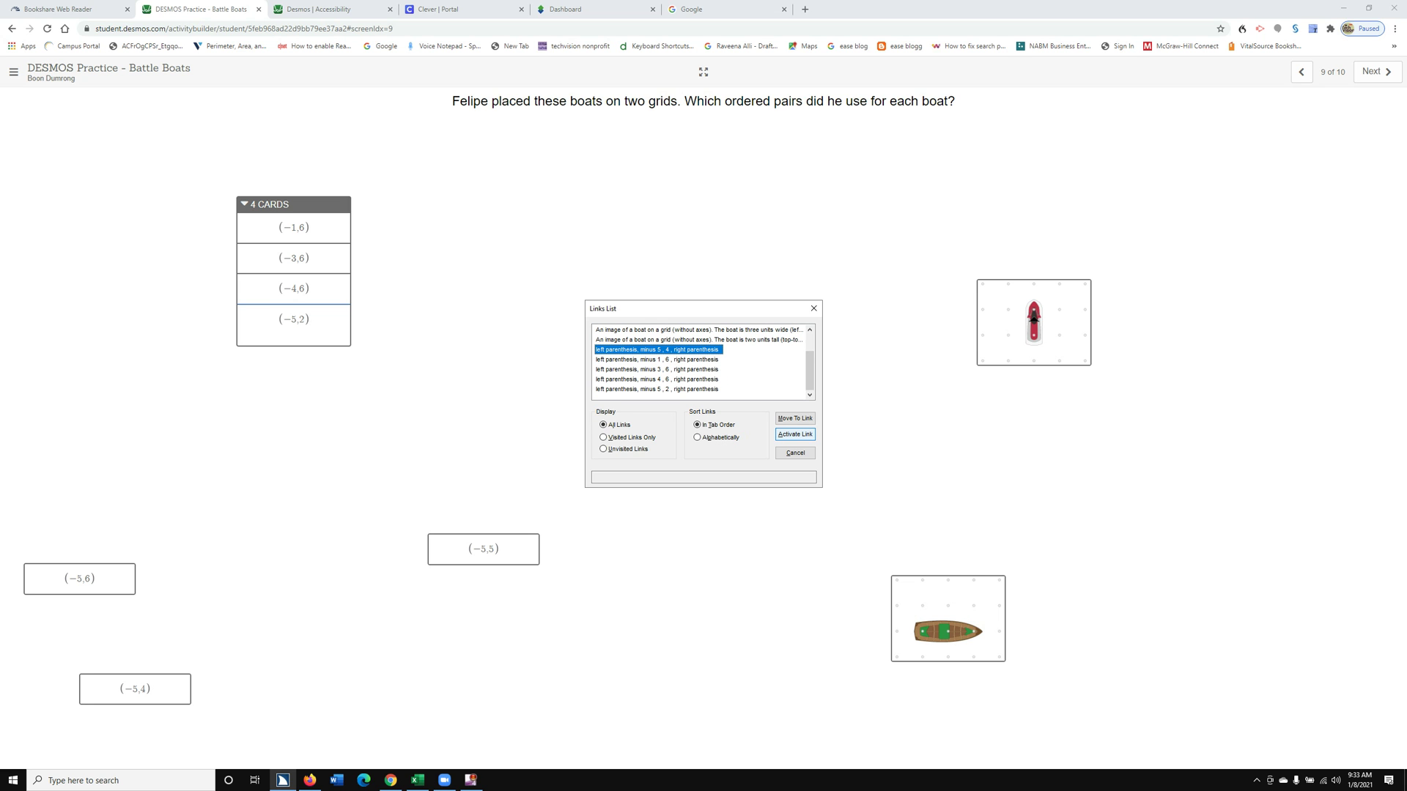
pyautogui.press('Return')
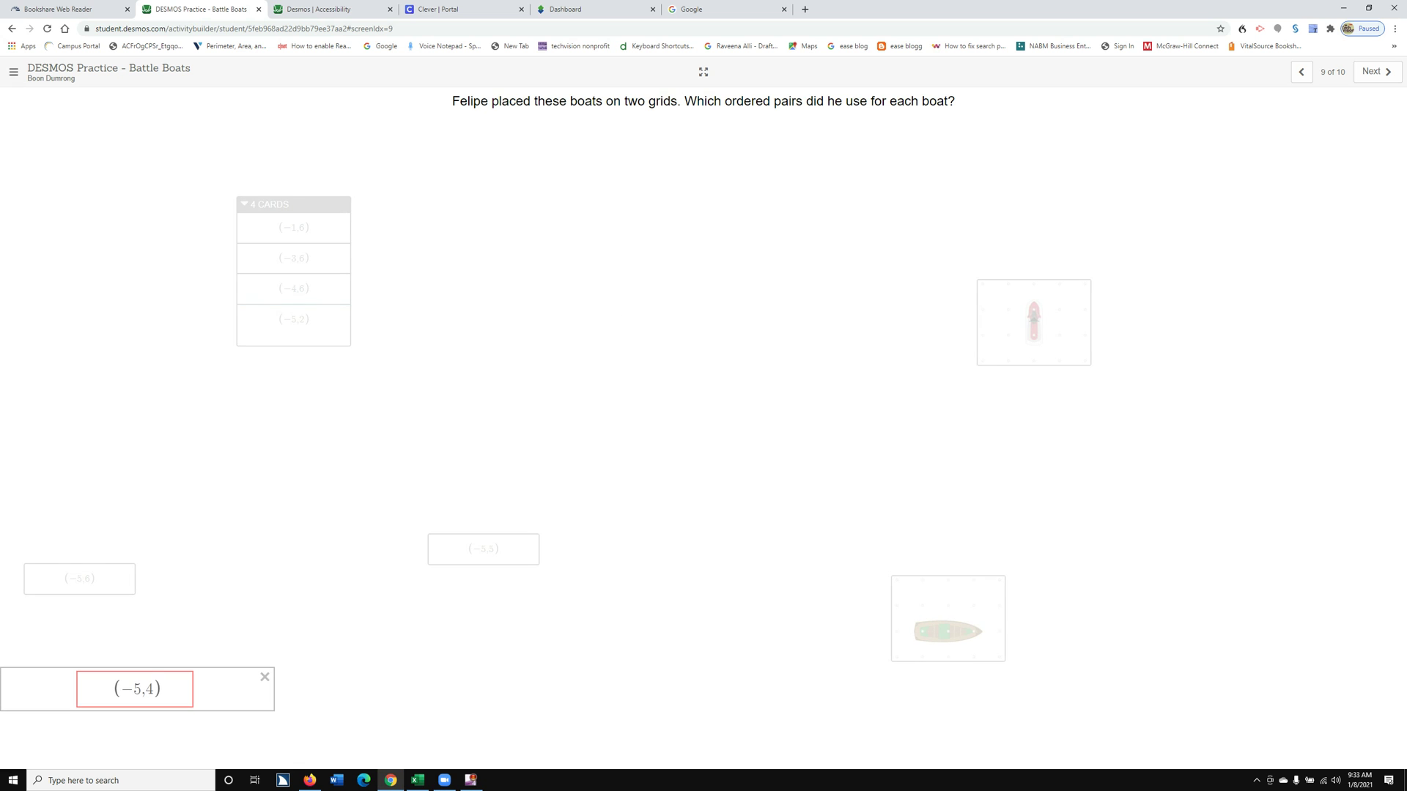
pyautogui.press('Escape')
pyautogui.press('space')
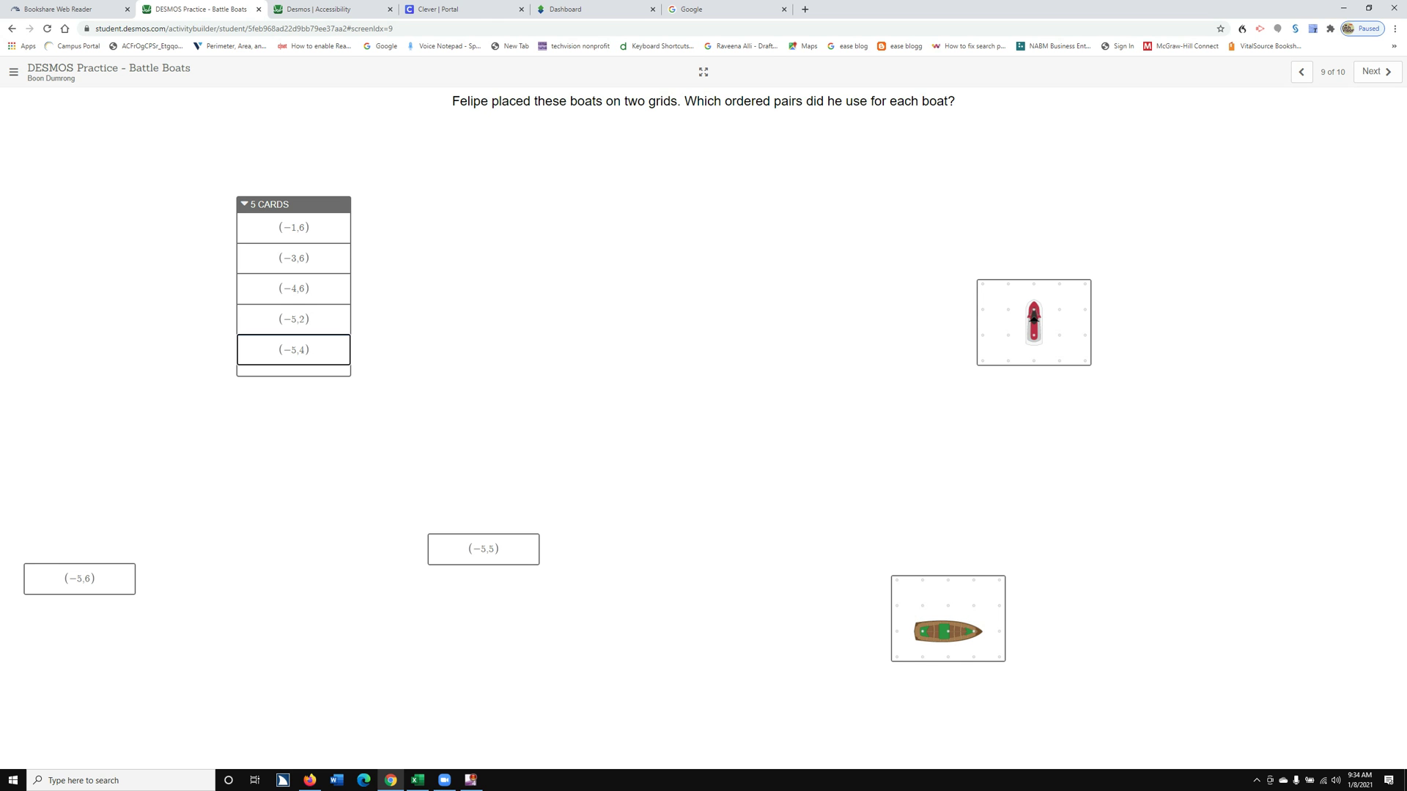
# Find the three-unit-wide boat image in the links list and add it to the group with the ordered pairs
pyautogui.press('Insert+F7')
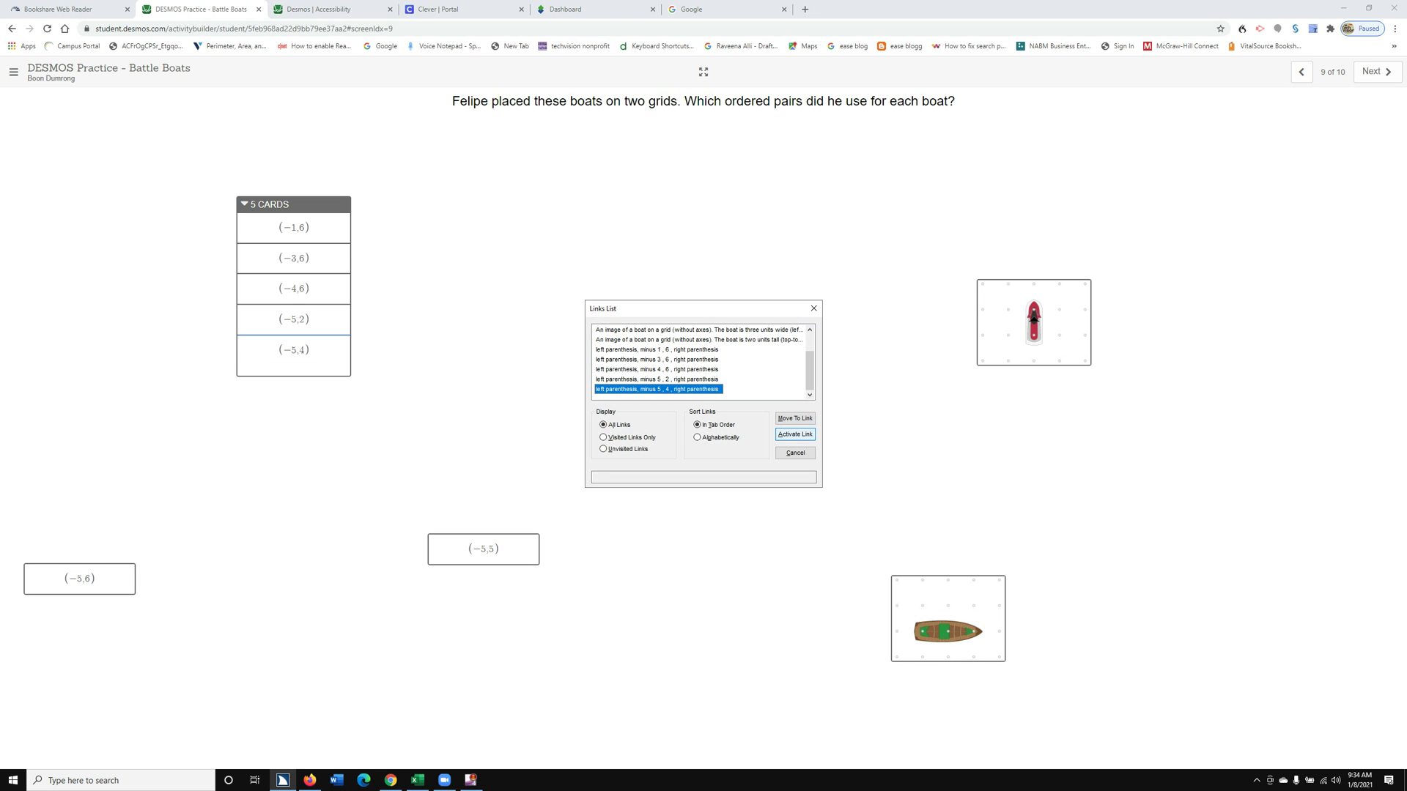
pyautogui.press('a')
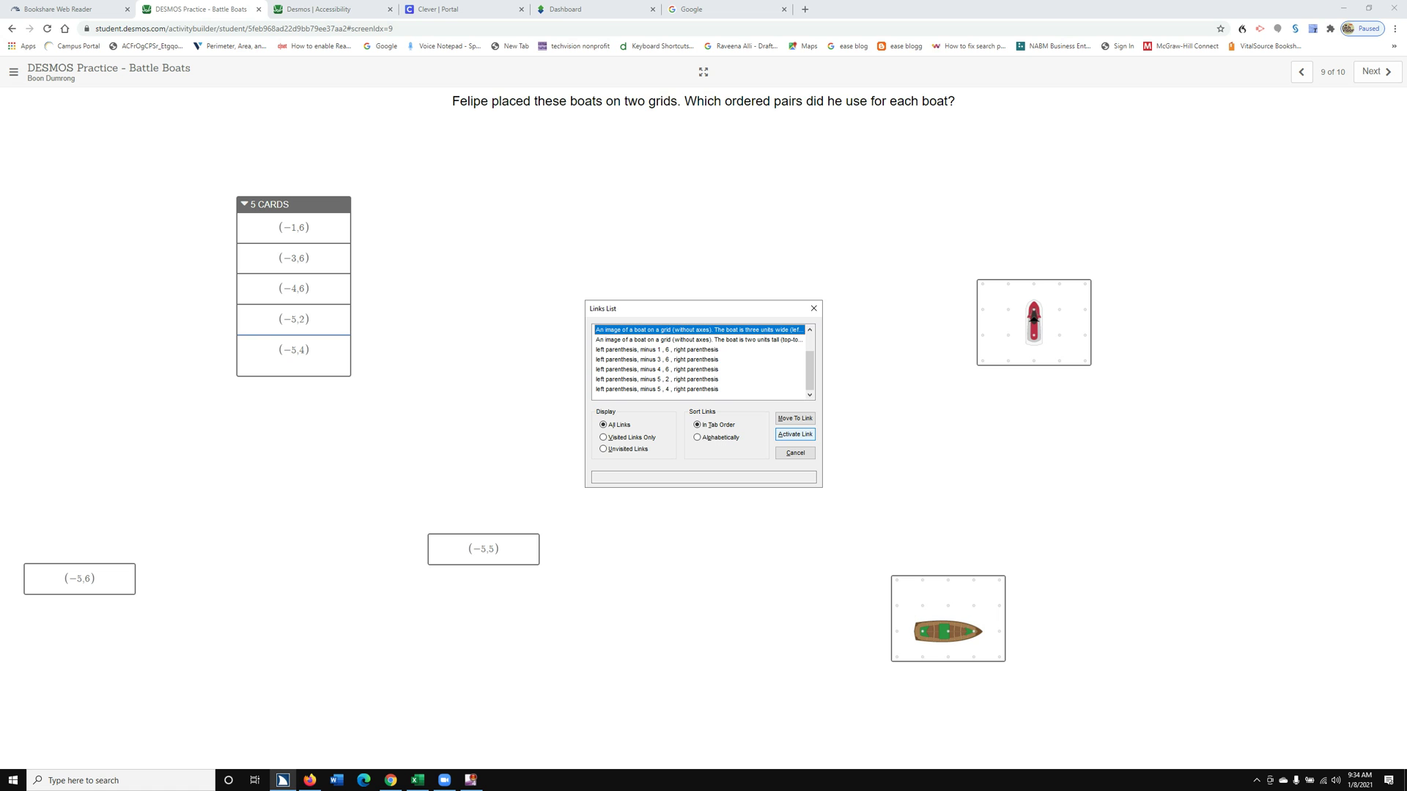
pyautogui.press('Return')
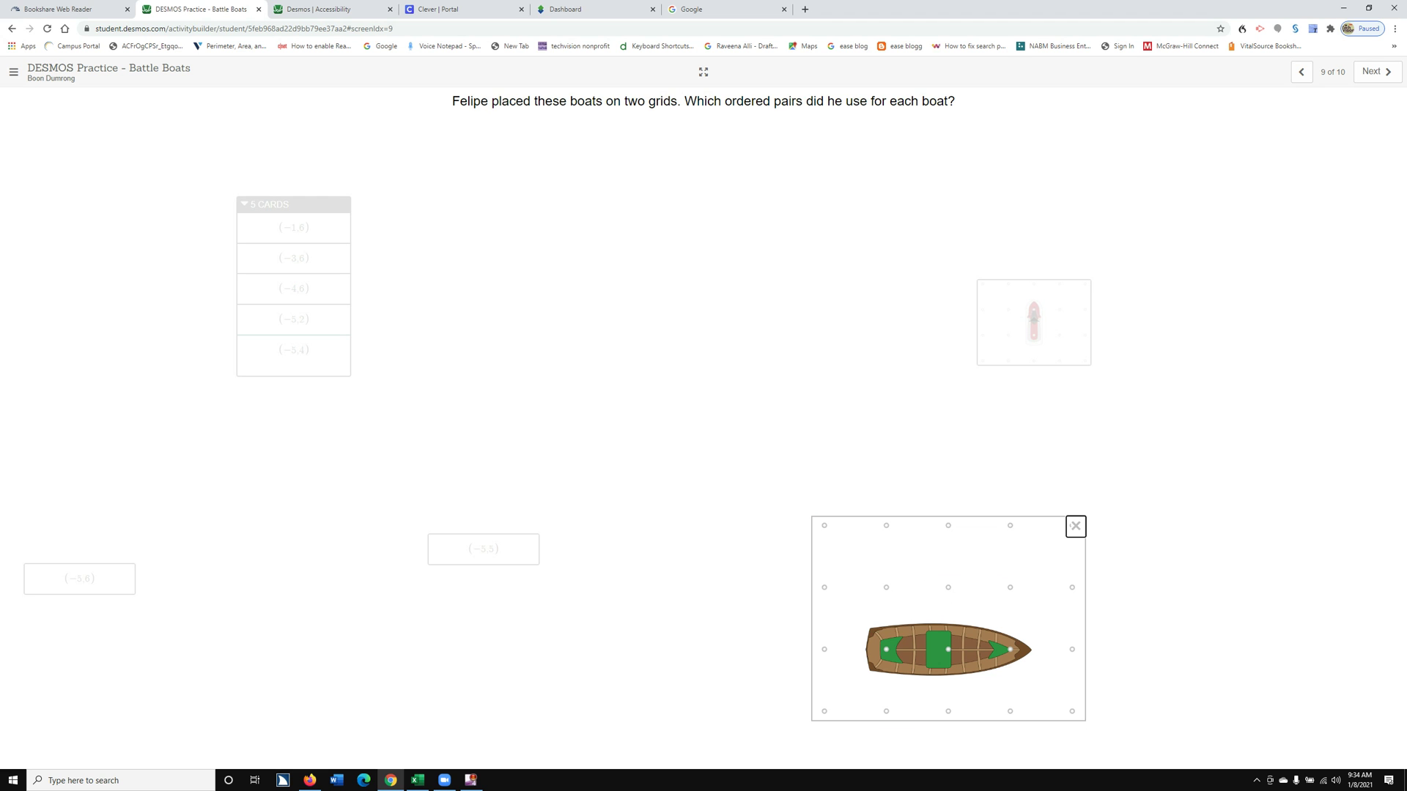
pyautogui.press('Tab')
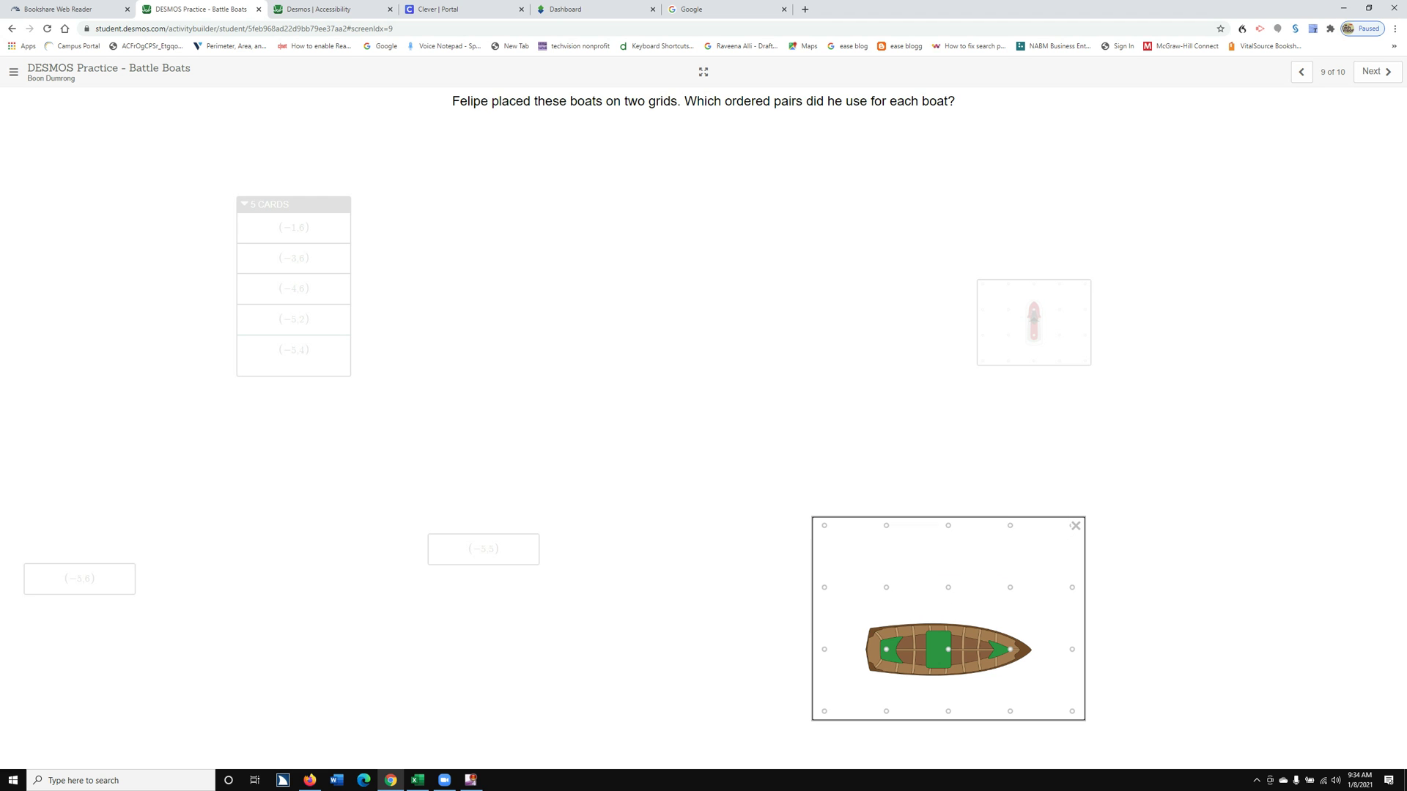
pyautogui.press('Escape')
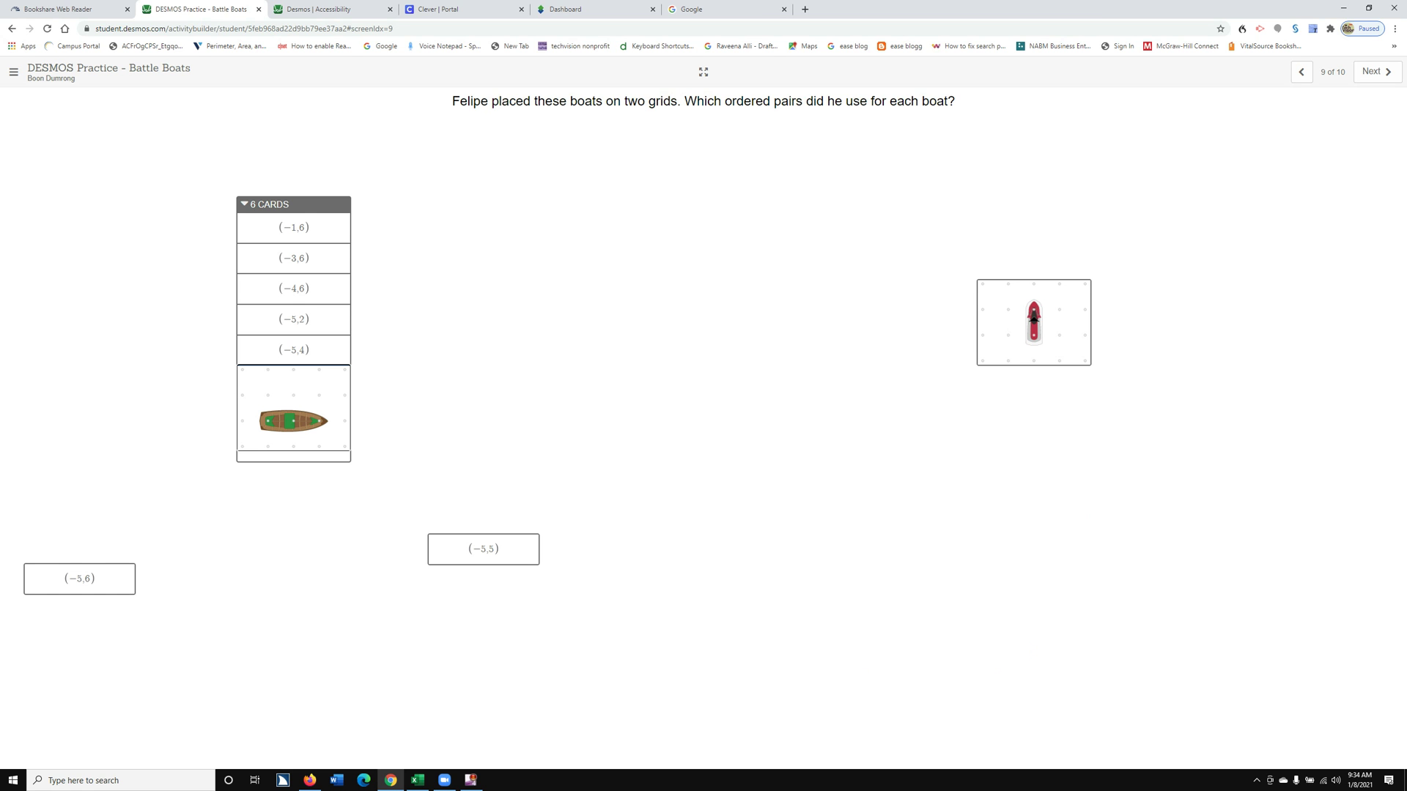
# Find the (−5,5) card in the links list and add it to the group below the three-unit-wide boat
pyautogui.press('Insert+F7')
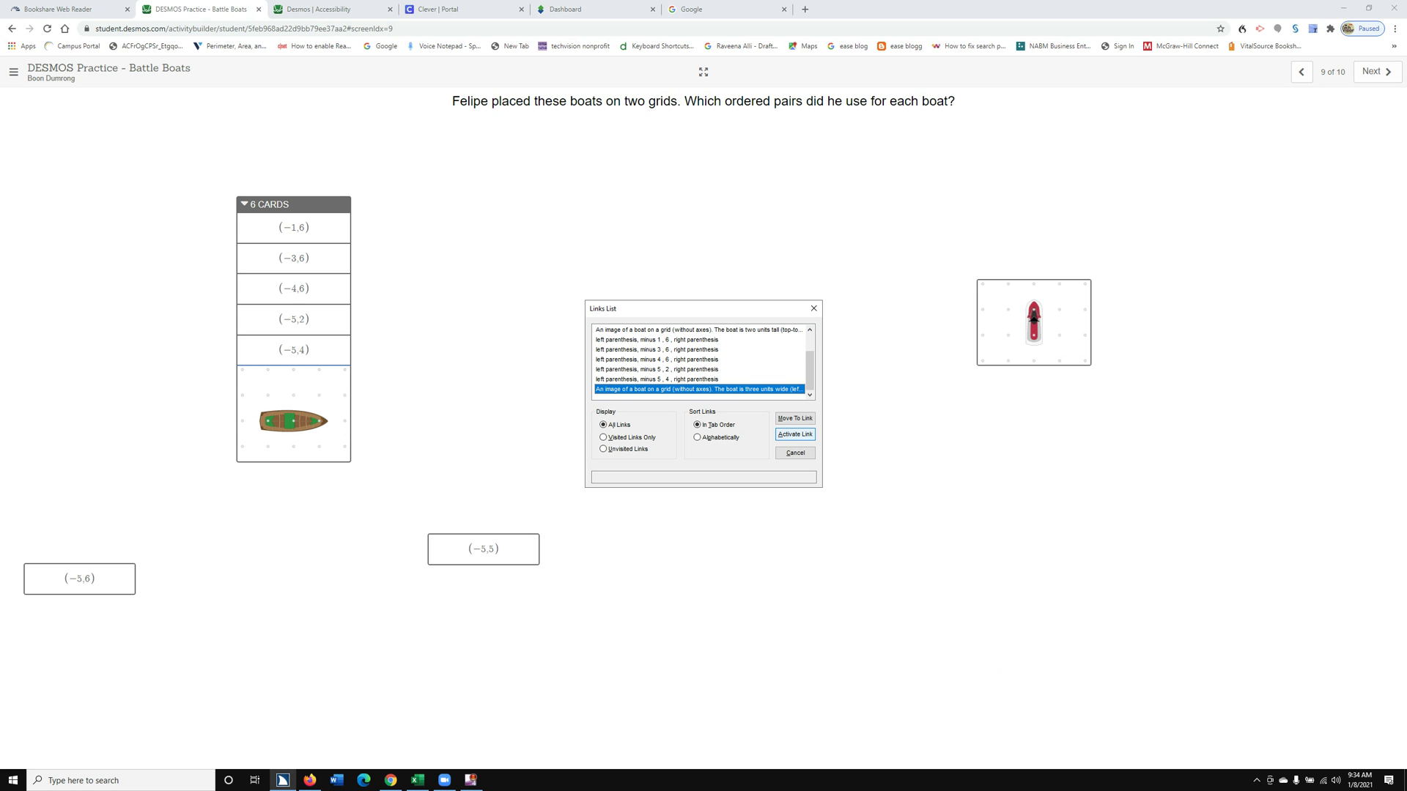
pyautogui.press('Up')
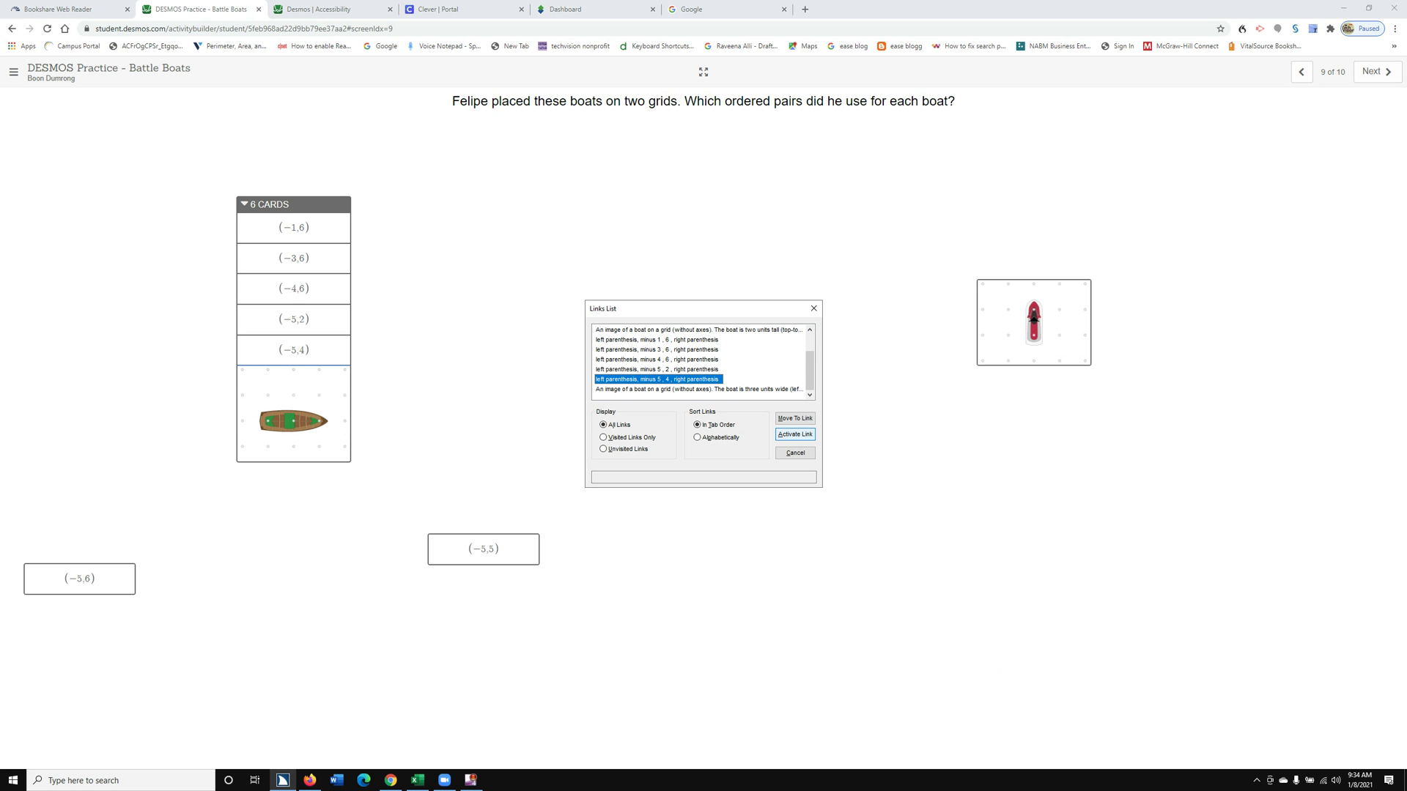
pyautogui.press('Up')
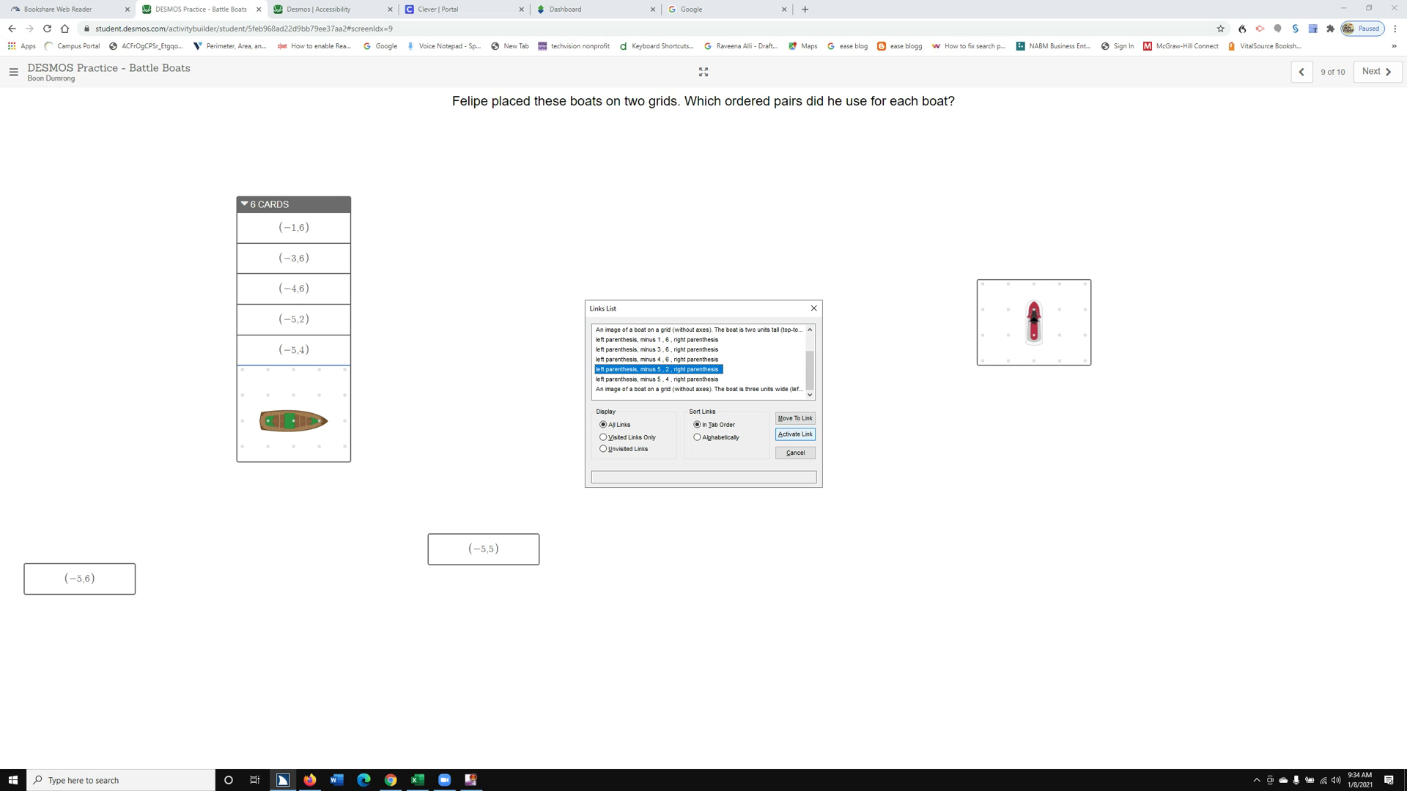
pyautogui.press('Up')
pyautogui.press('Up')
pyautogui.press('Up')
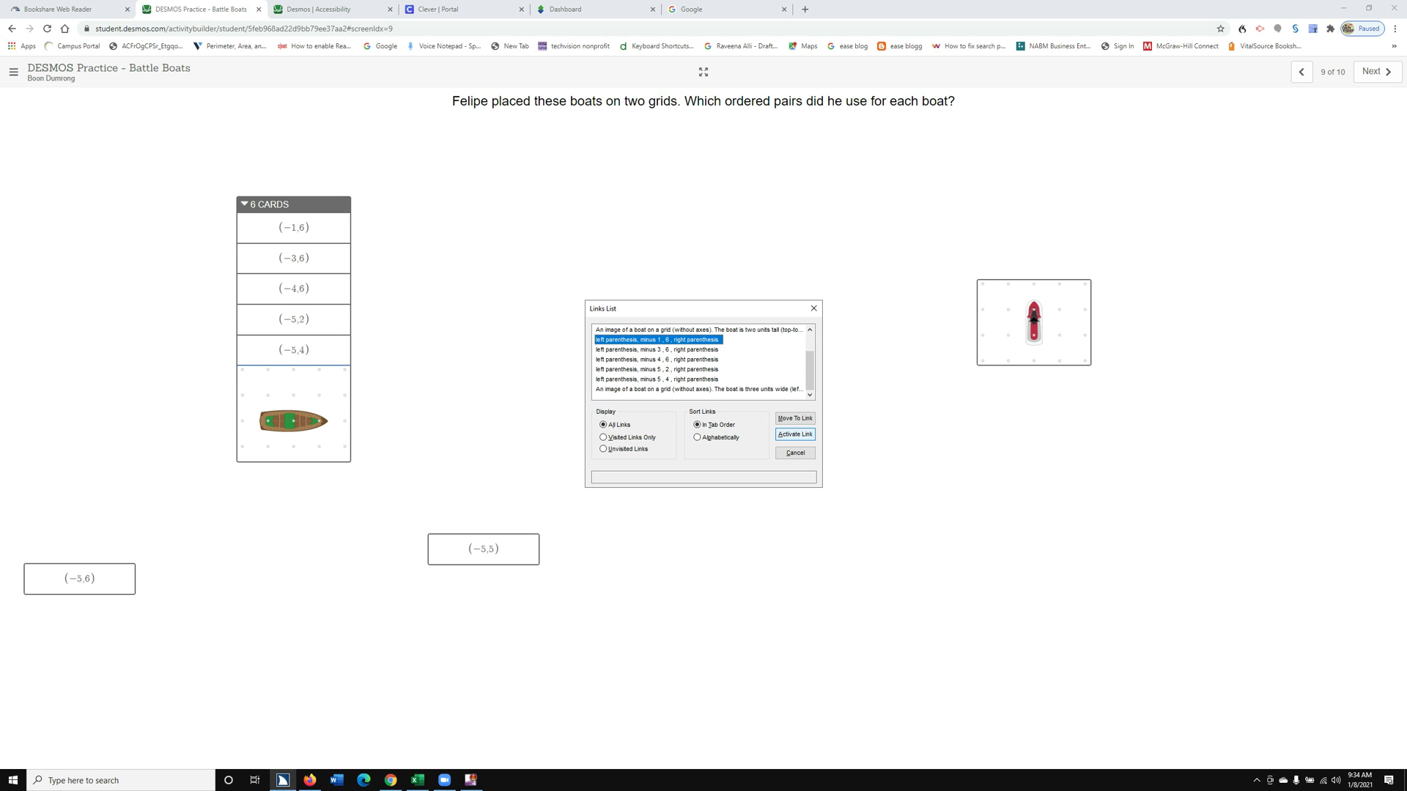
pyautogui.press('Up')
pyautogui.press('Up')
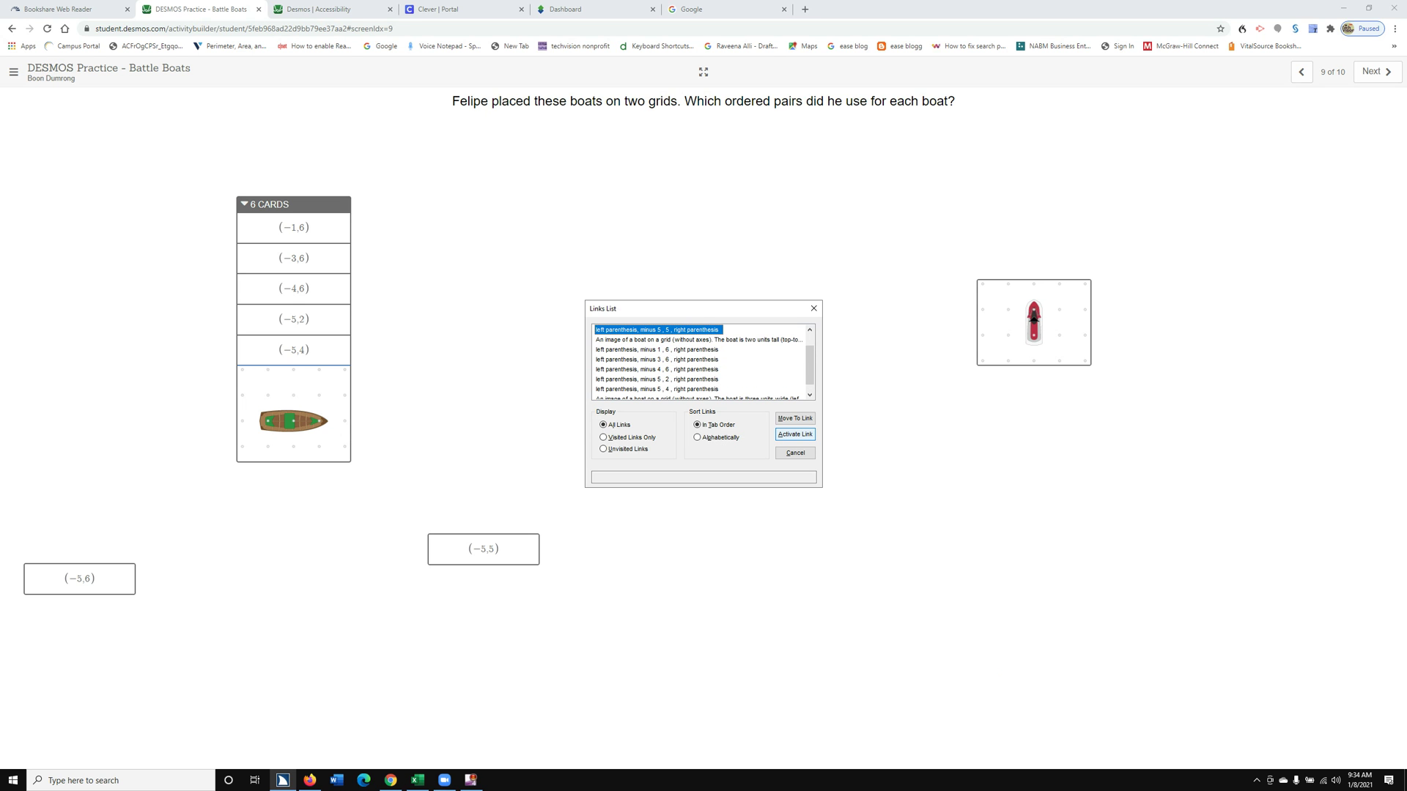
pyautogui.press('Return')
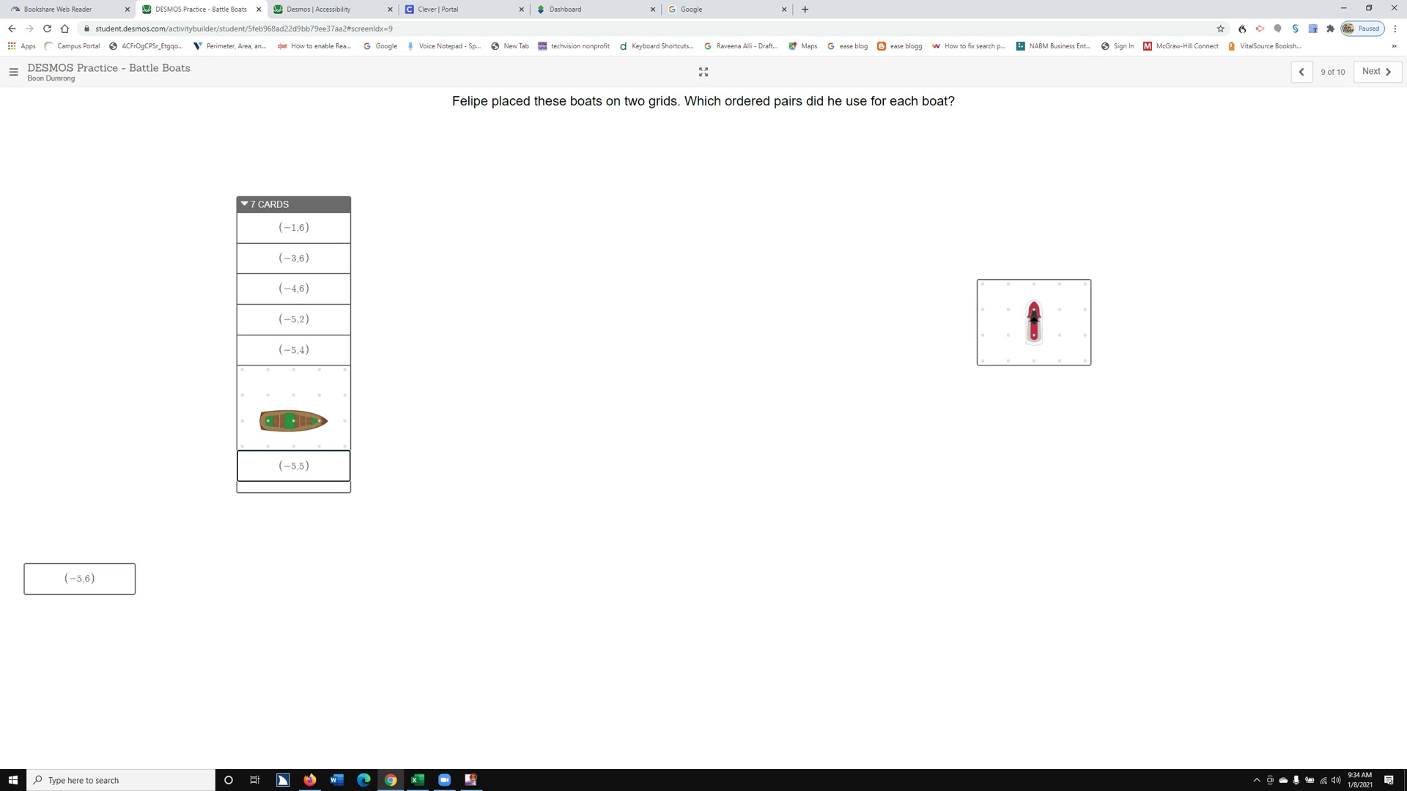
# Find the two-unit-tall boat image in the links list and add it to the group below the (−5,5) card
pyautogui.press('Insert+F6')
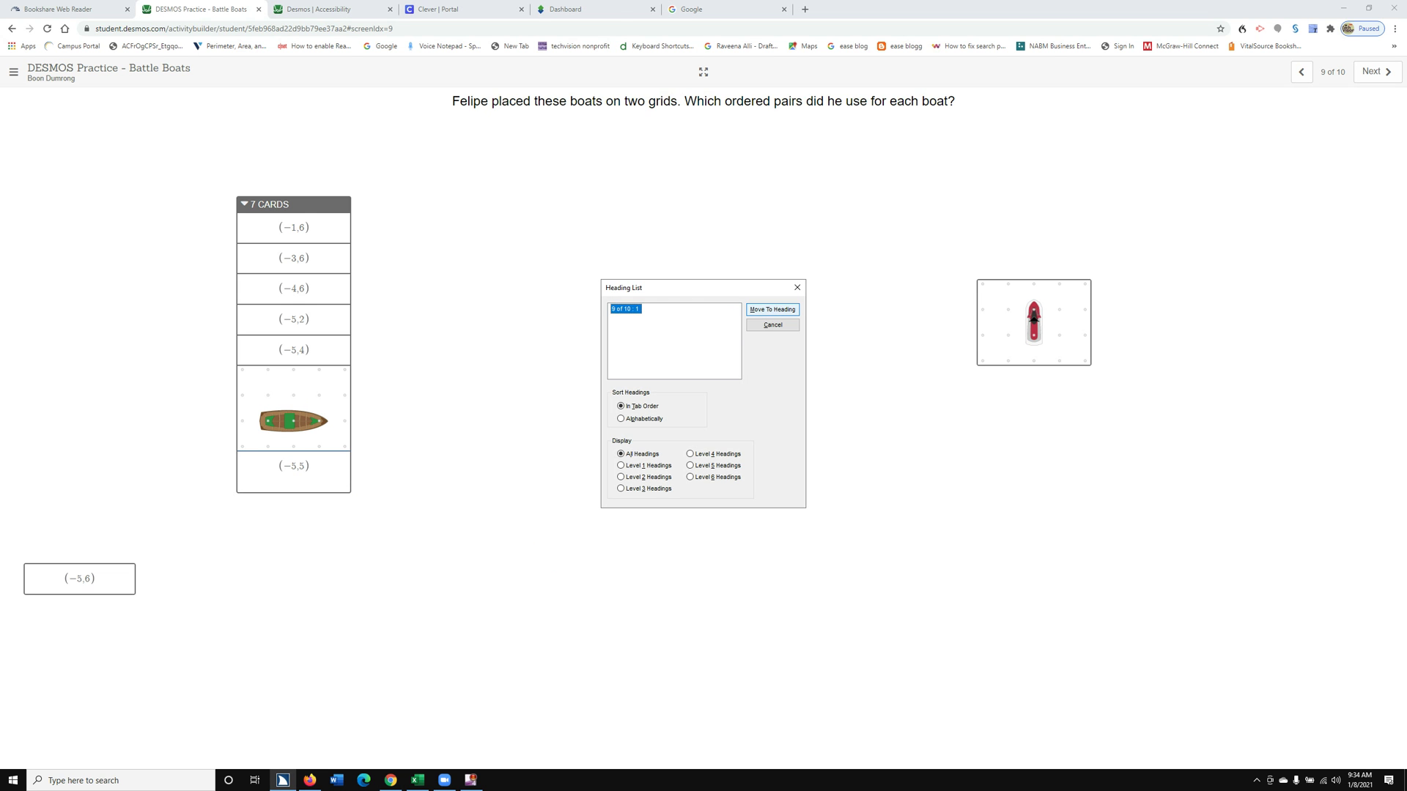
pyautogui.press('Escape')
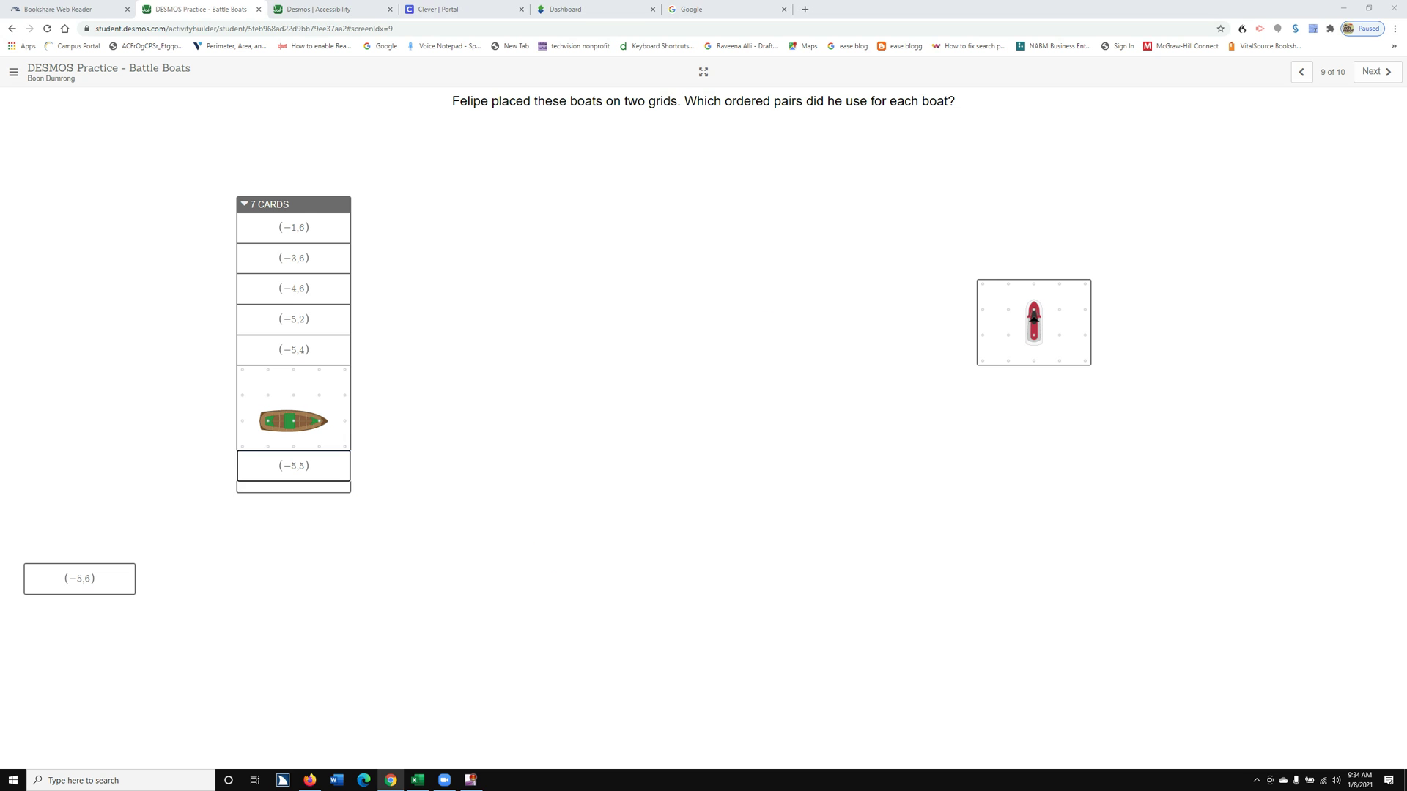
pyautogui.press('Insert+F7')
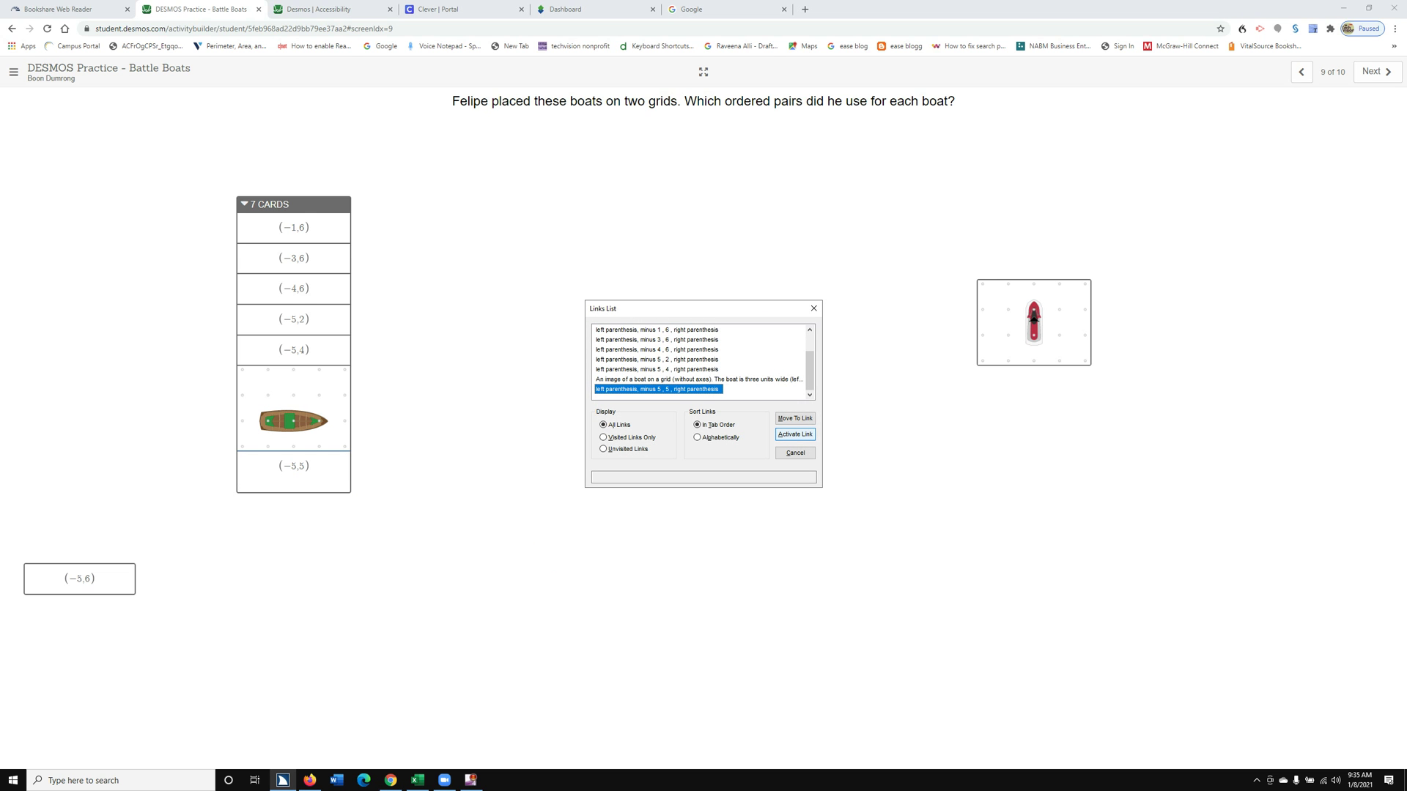
pyautogui.press('a')
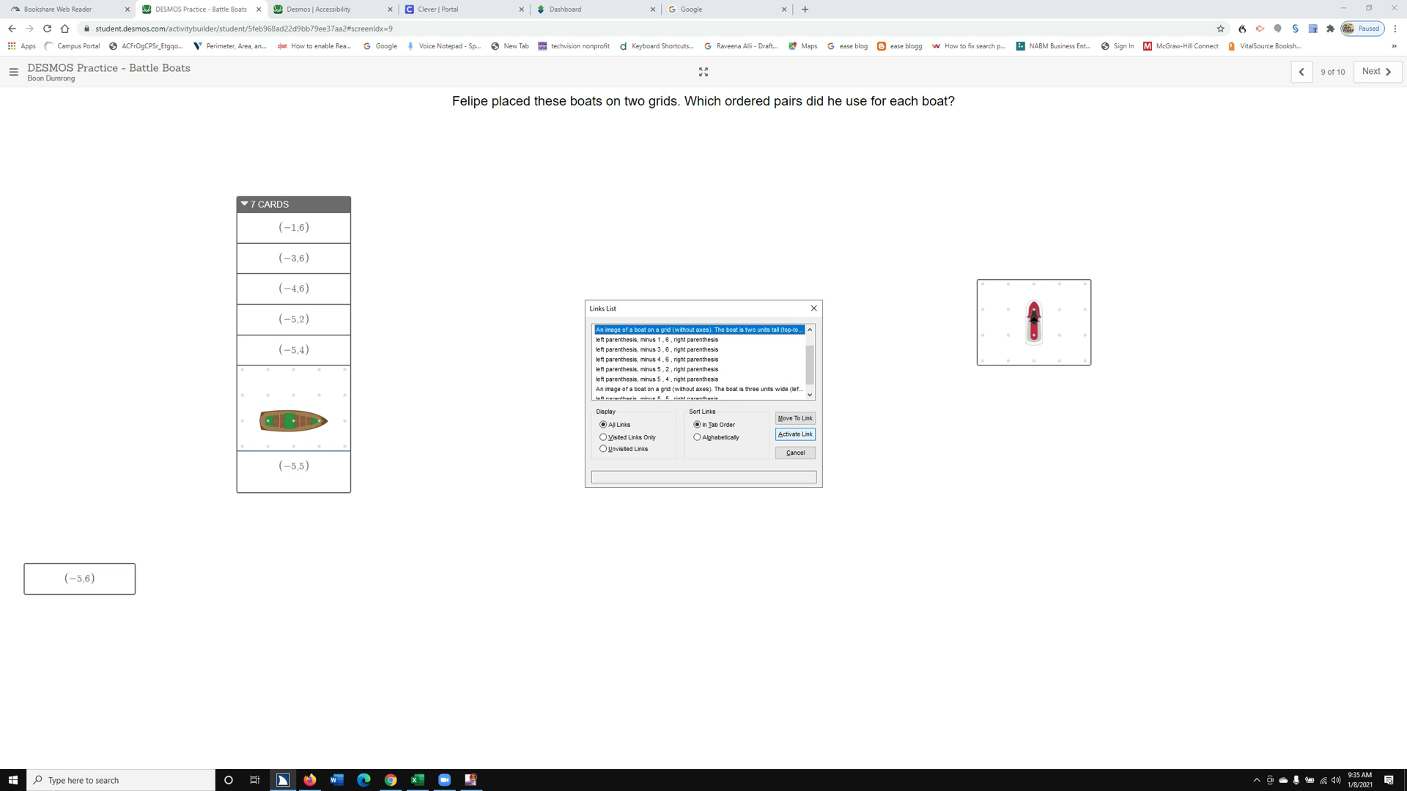
pyautogui.press('Return')
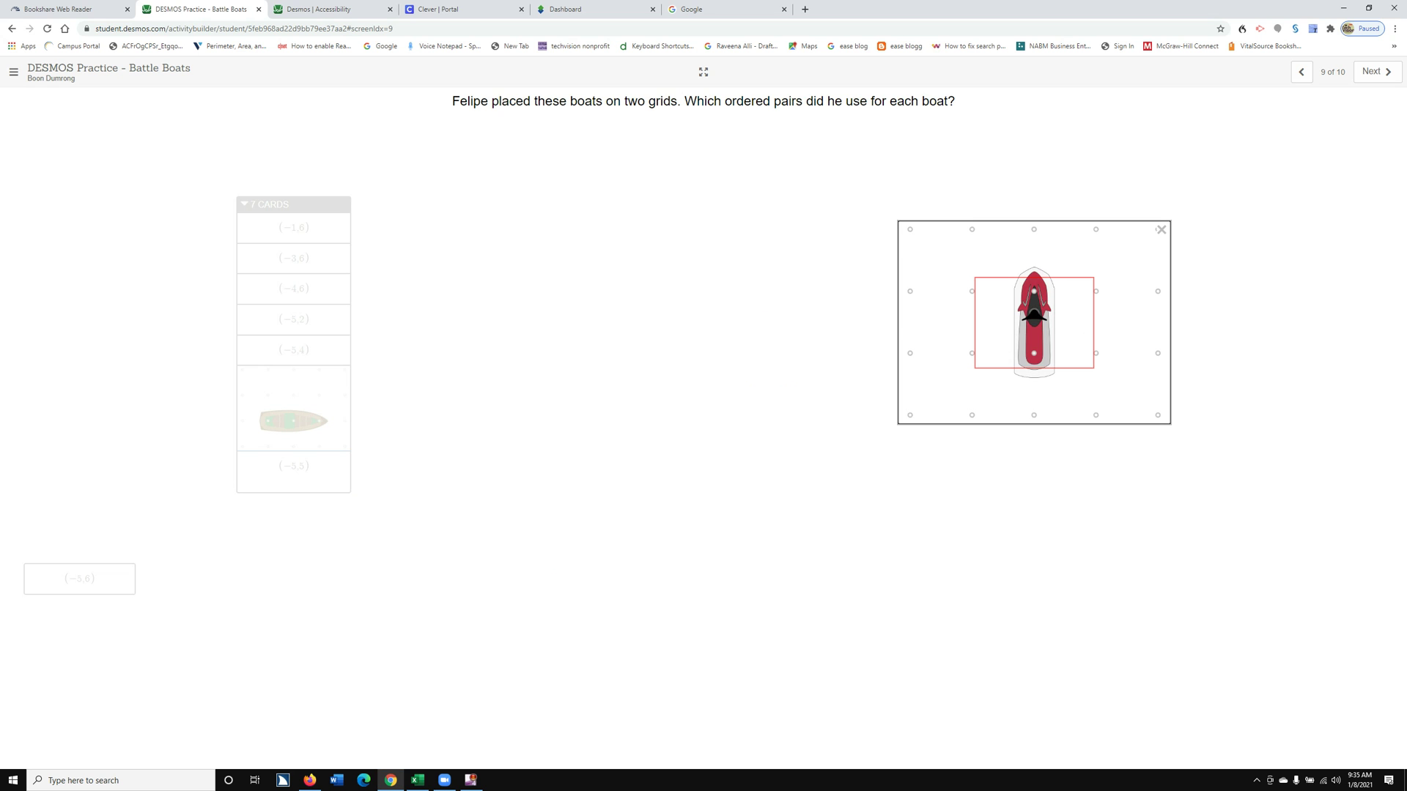
pyautogui.press('Escape')
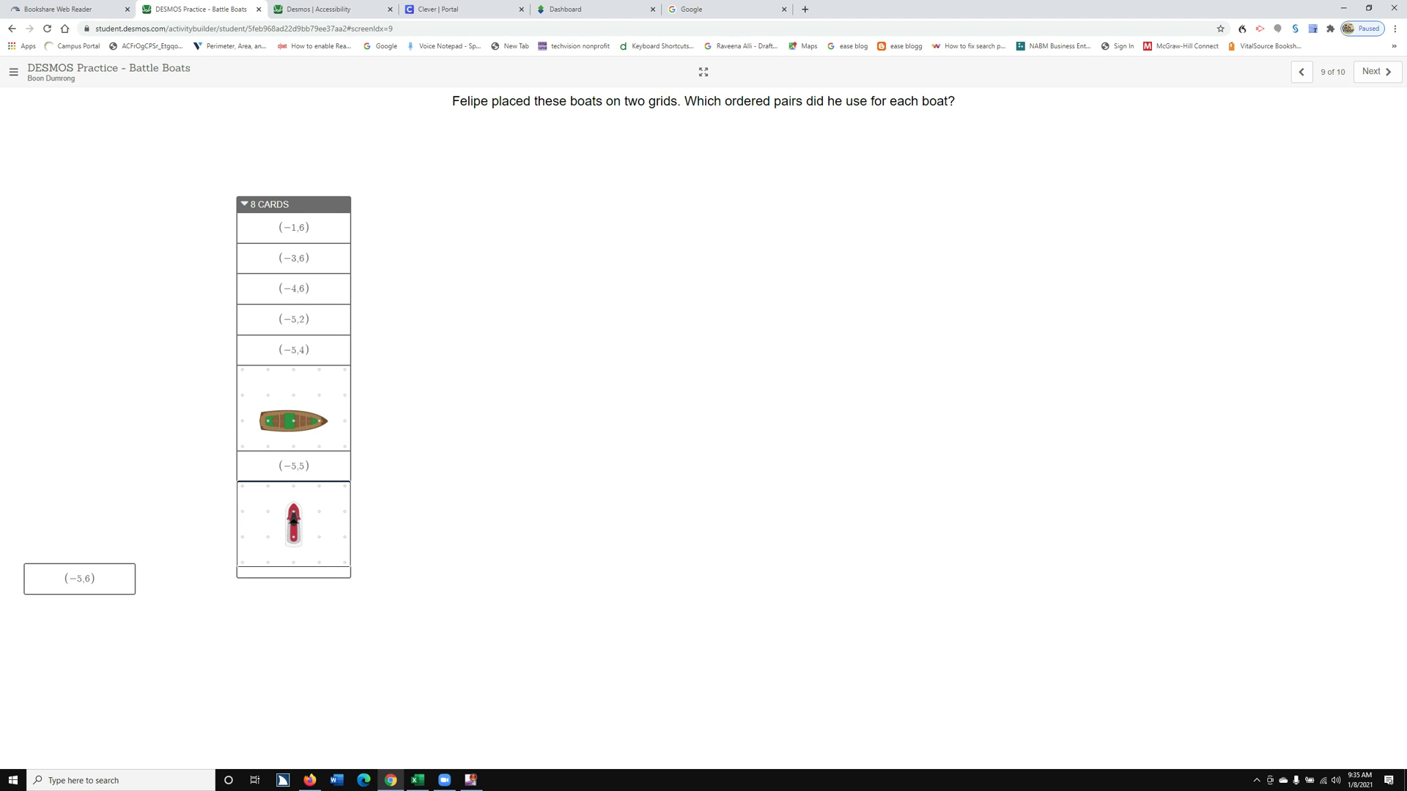
# Find the (−5,6) card in the links list and add it to the group below the two-unit-tall boat
pyautogui.press('Insert+F7')
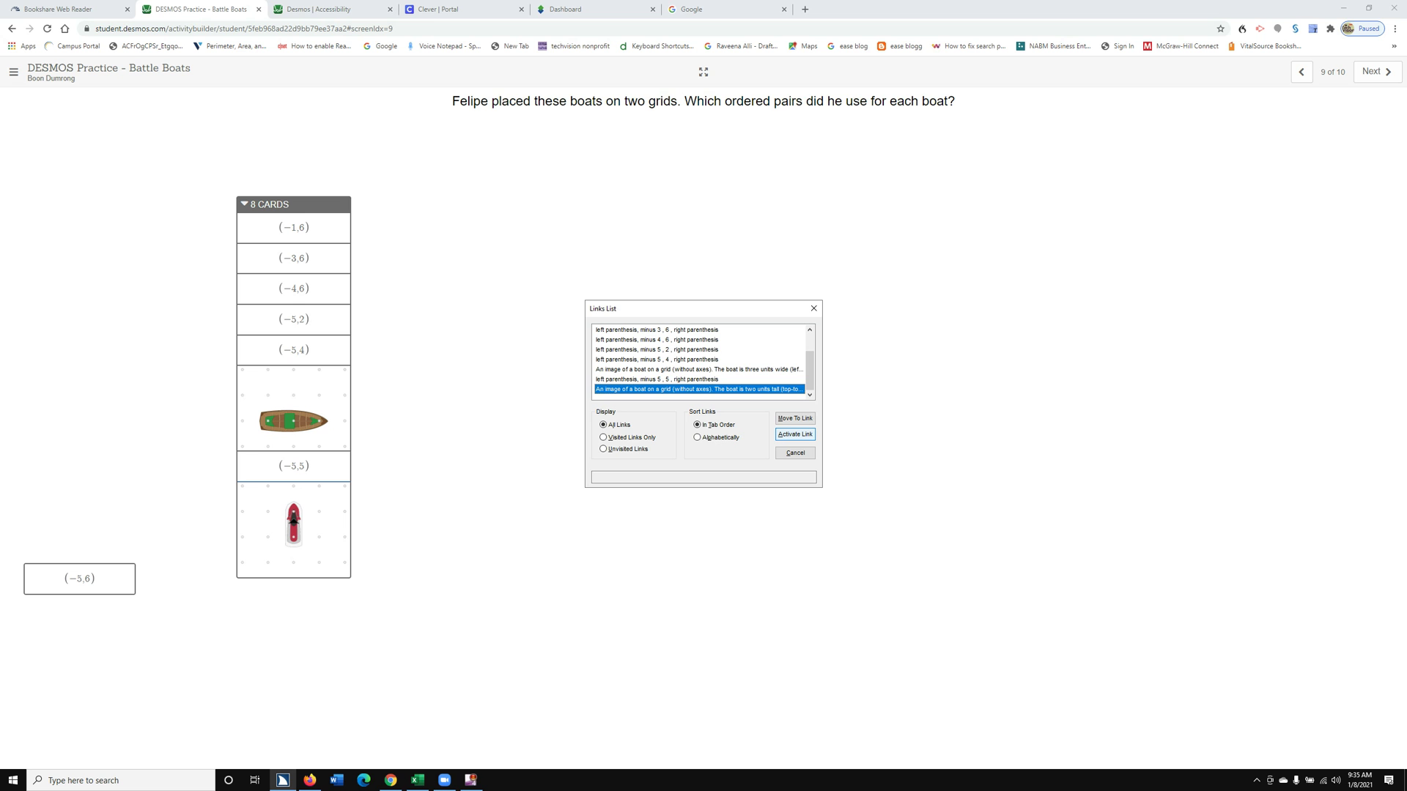
pyautogui.press('Up')
pyautogui.press('Up')
pyautogui.press('Up')
pyautogui.press('Up')
pyautogui.press('Up')
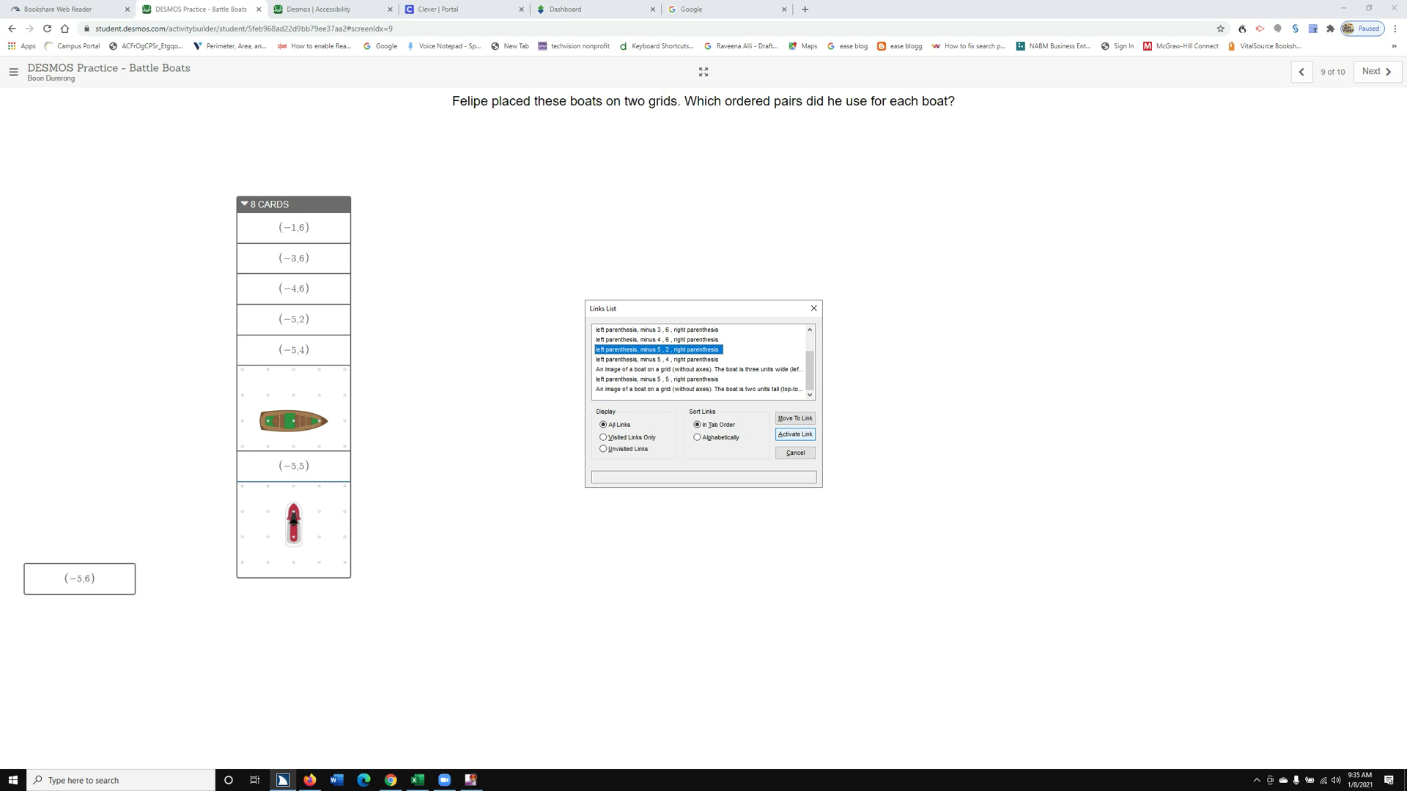
pyautogui.press('Up')
pyautogui.press('Up')
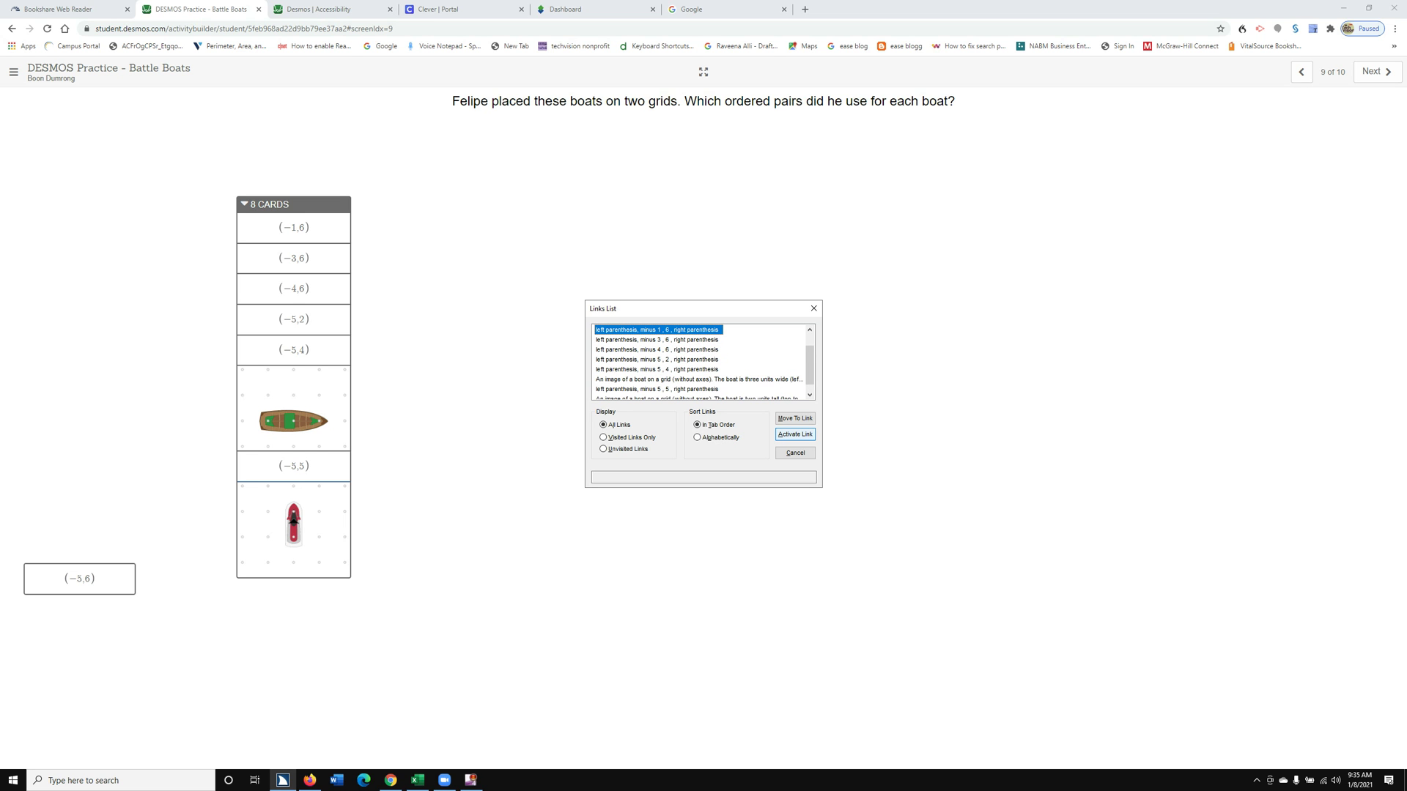
pyautogui.press('Up')
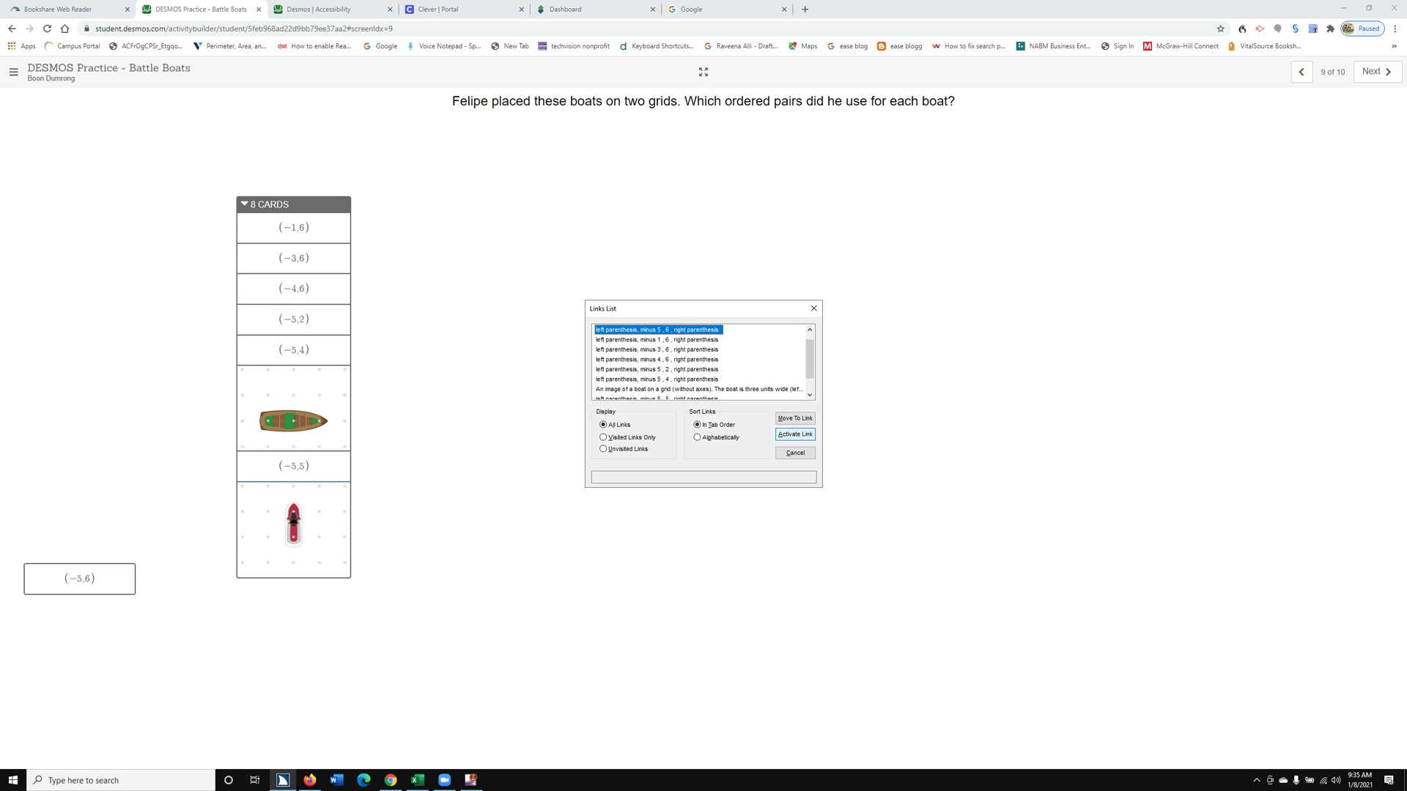
pyautogui.press('Return')
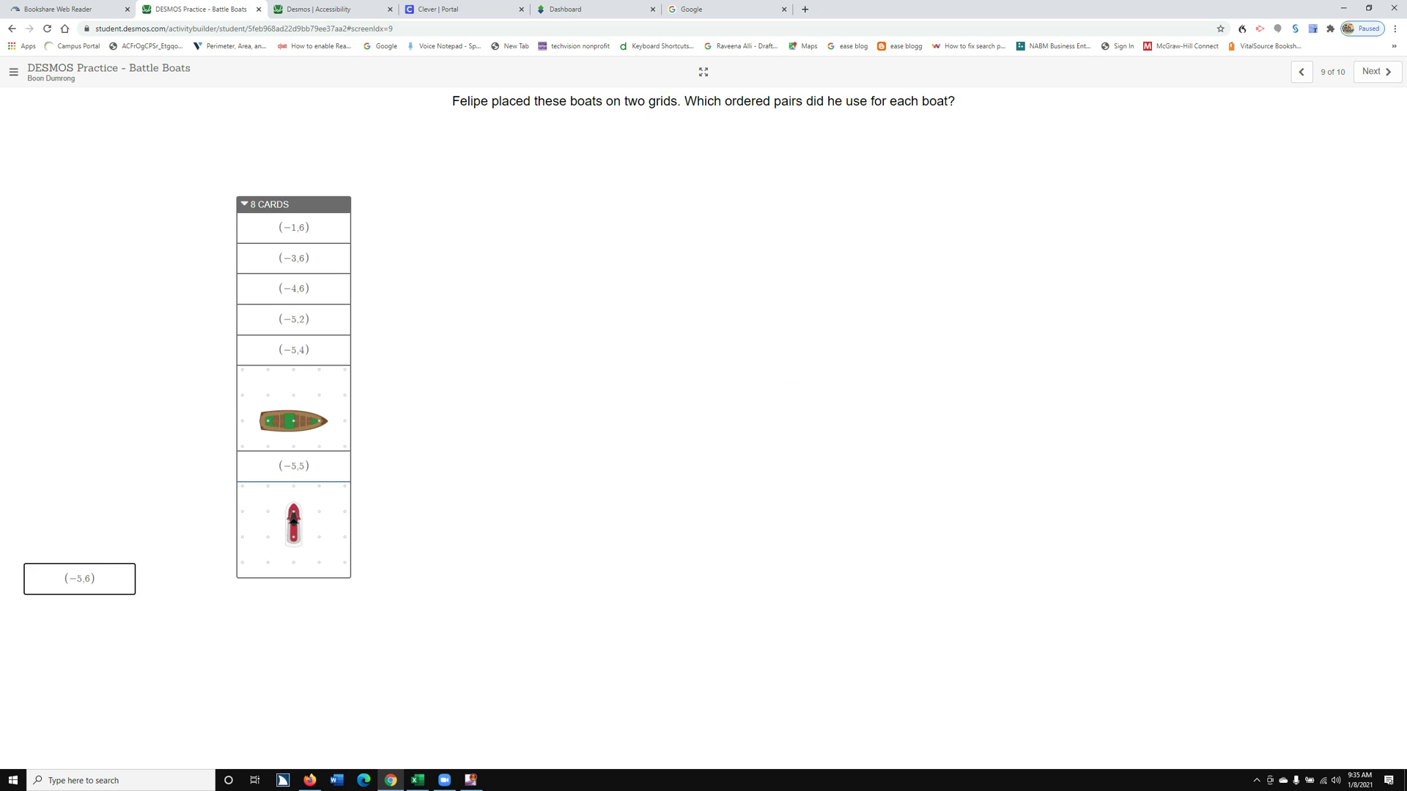
pyautogui.press('Return')
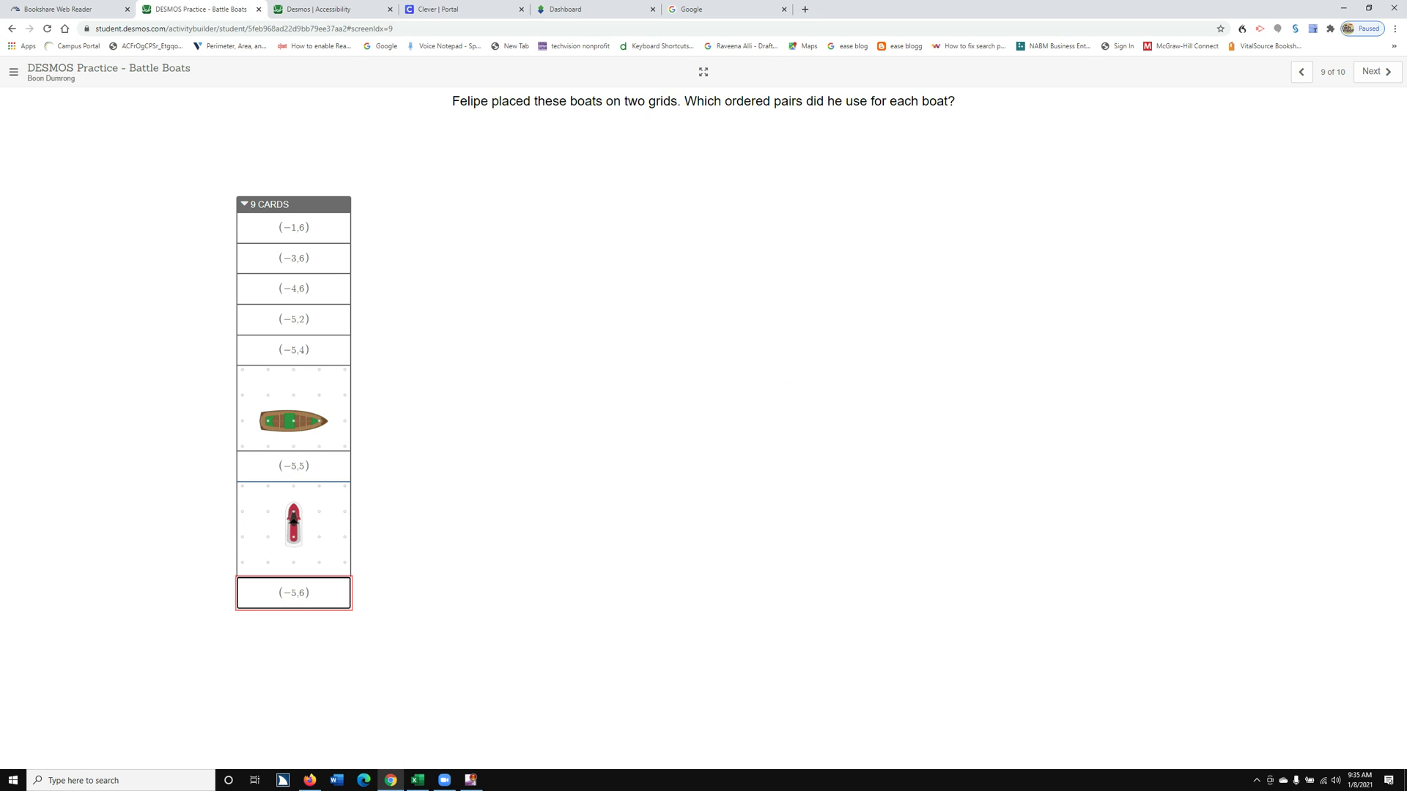
pyautogui.press('ctrl')
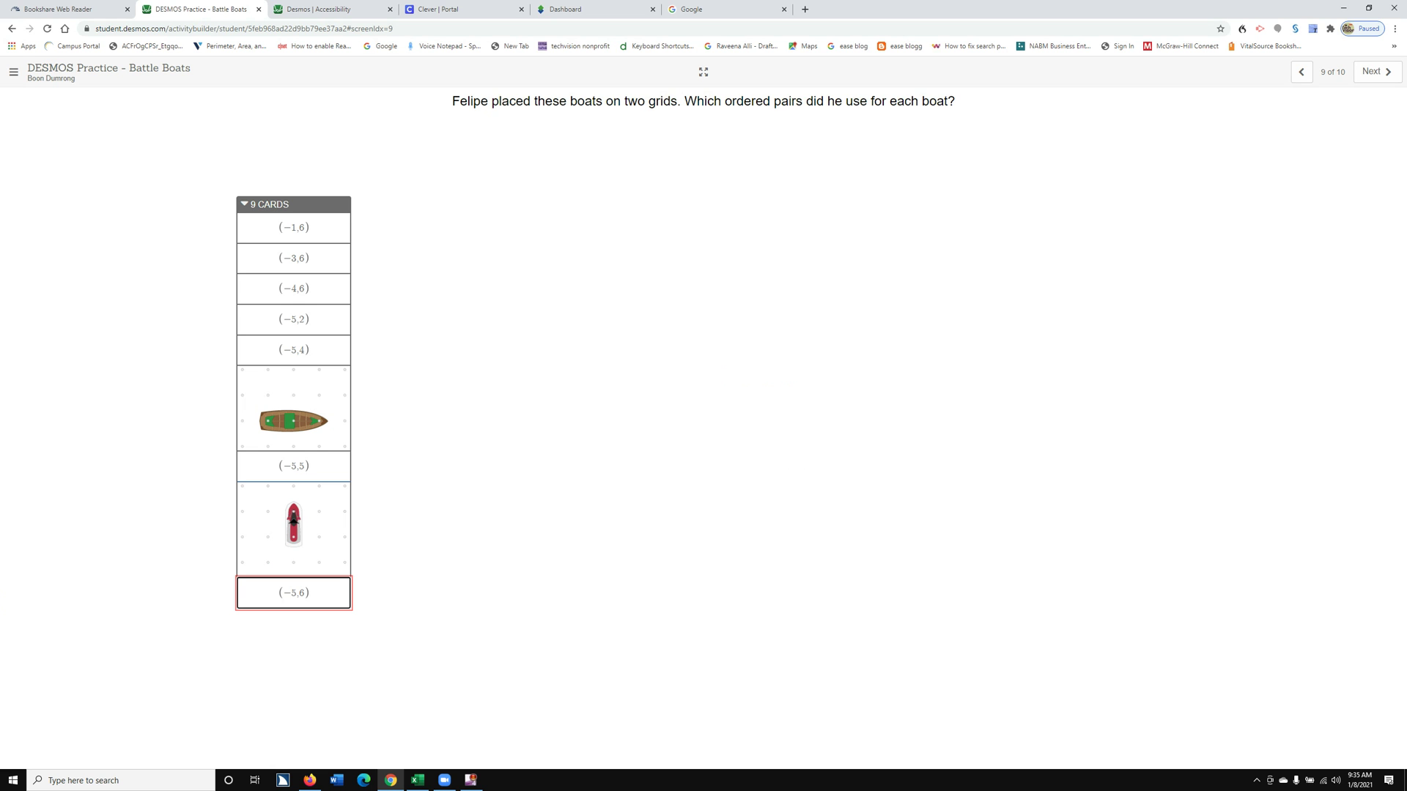